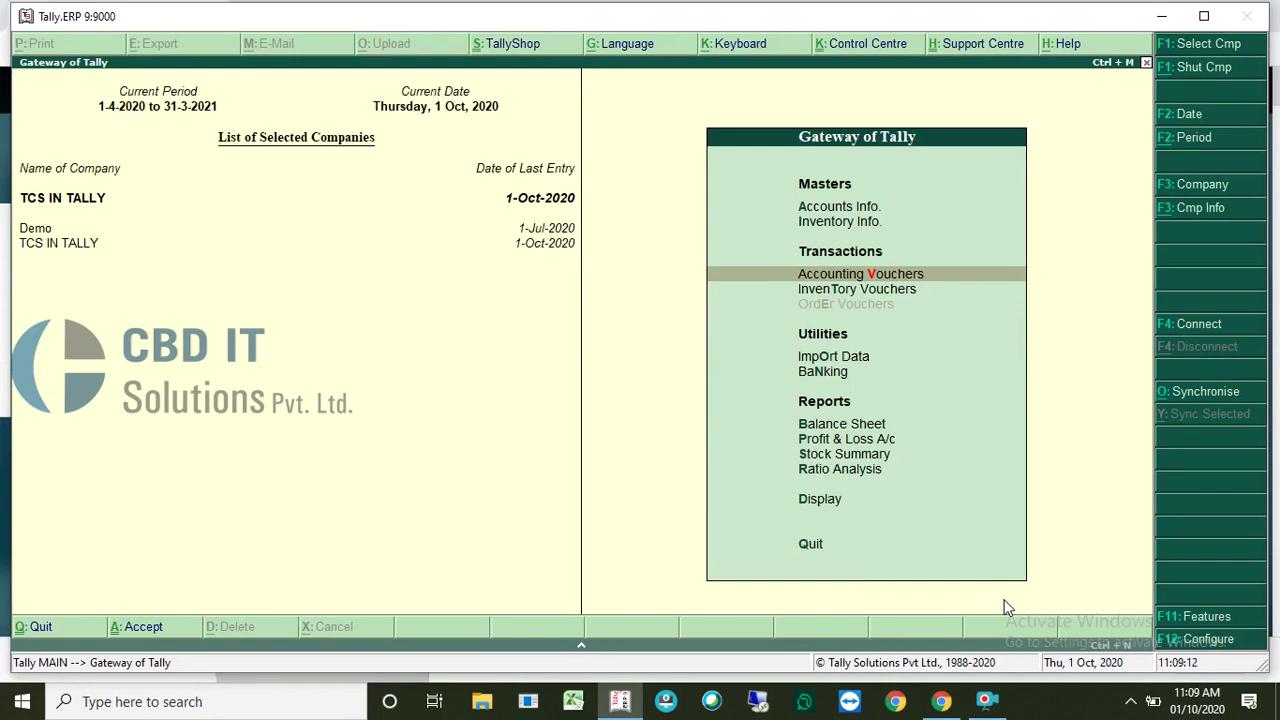
# Step: Open the Statutory & Taxation features of the company TCS IN TALLY
pyautogui.click(1210, 616)
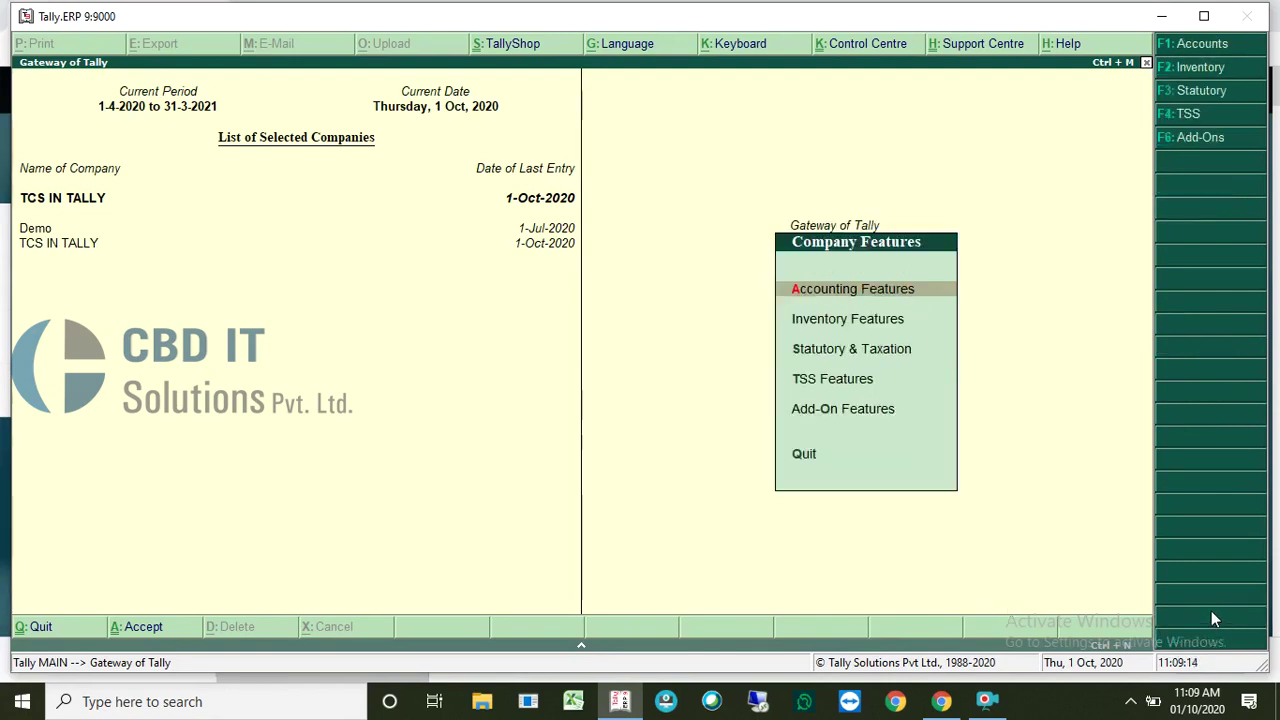
pyautogui.press('Down')
pyautogui.press('Down')
pyautogui.press('Return')
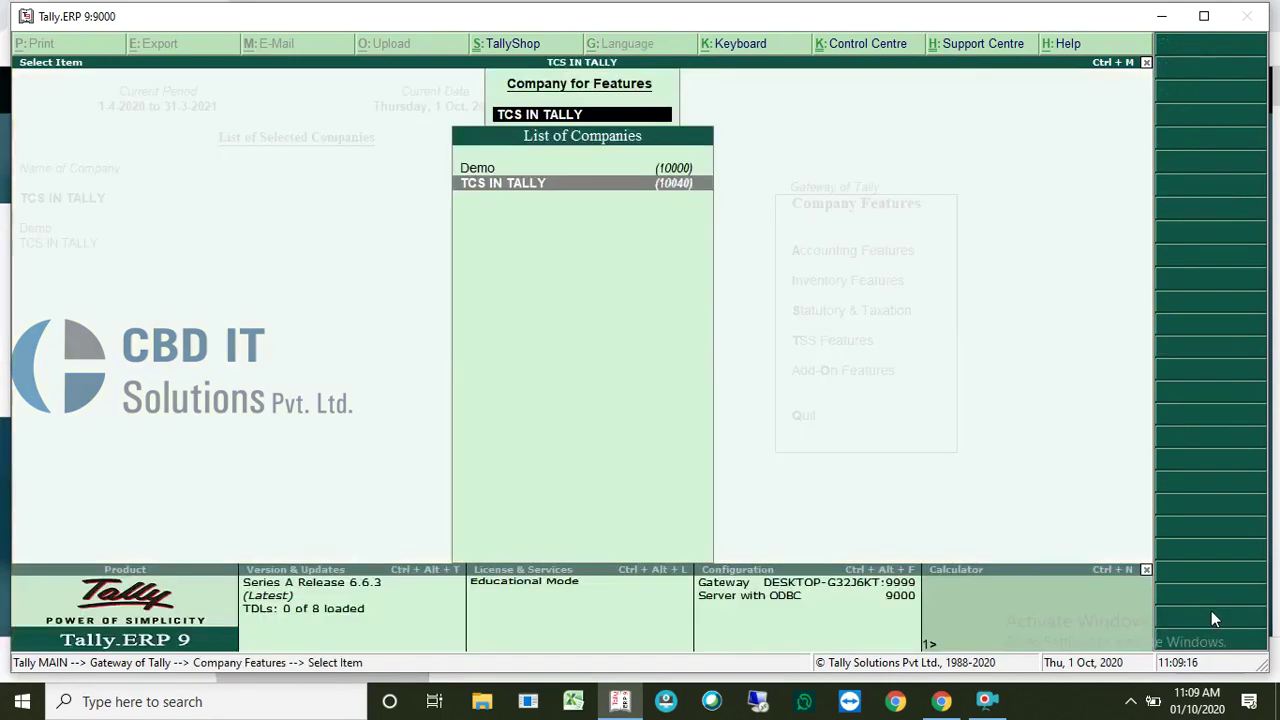
pyautogui.press('Return')
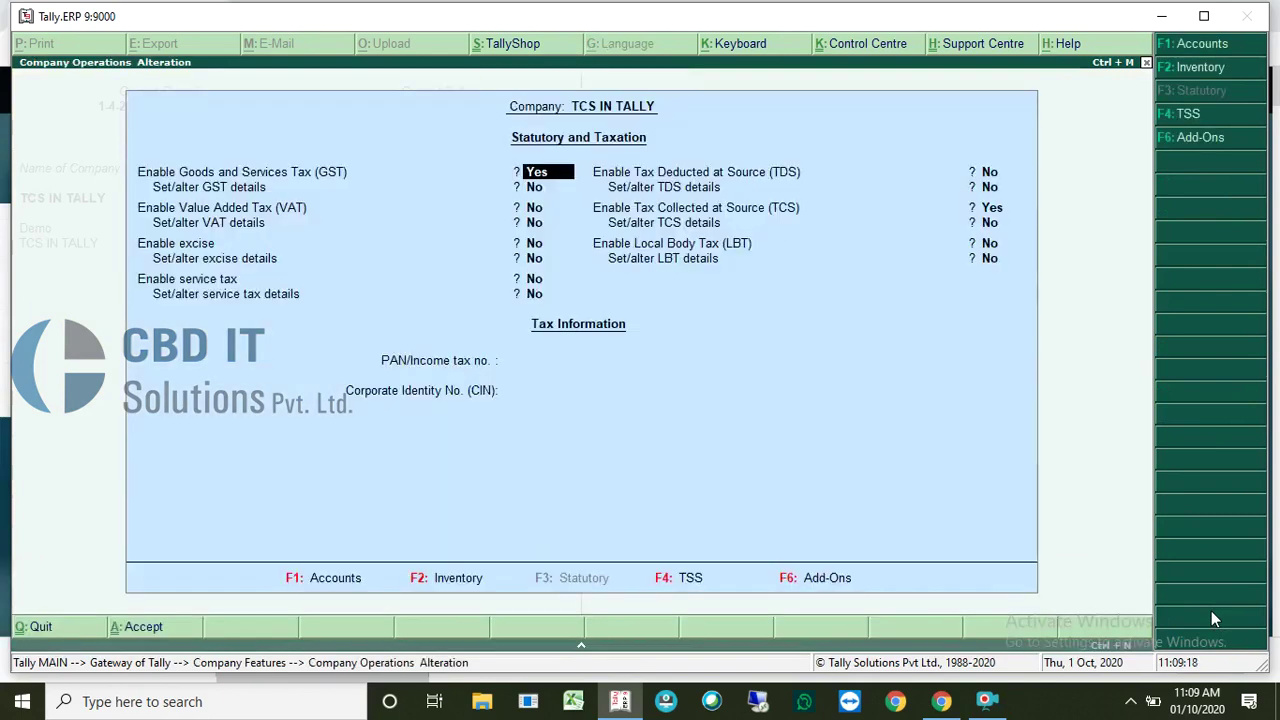
# Step: Set the option to set/alter TCS details to Yes, review the company TCS collector details and accept them
pyautogui.click(996, 212)
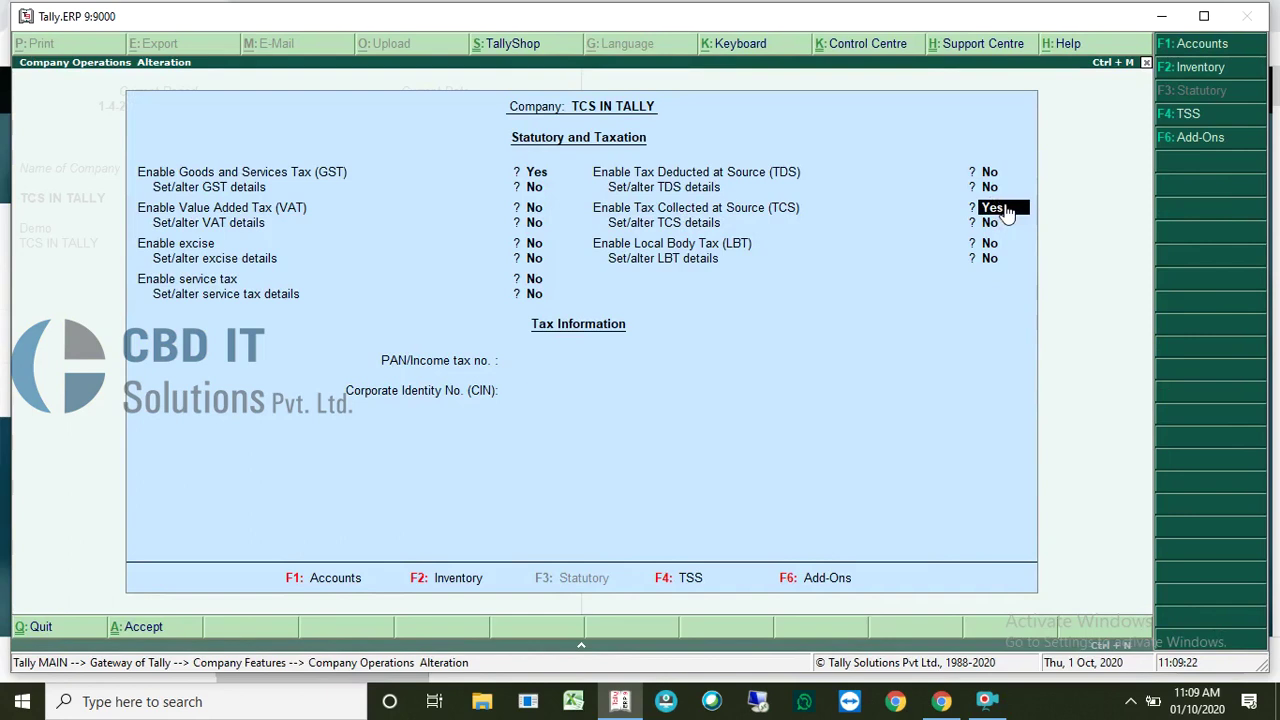
pyautogui.press('Return')
pyautogui.press('y')
pyautogui.press('Return')
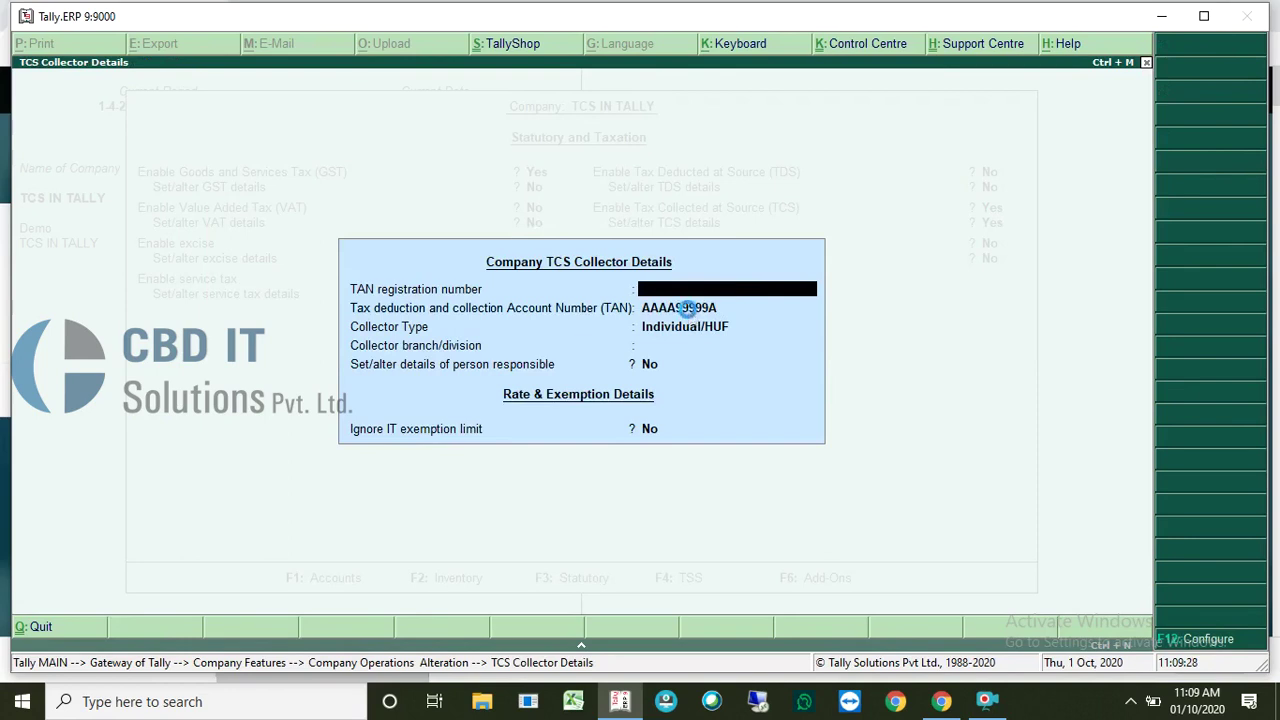
pyautogui.hotkey('ctrl', 'a')
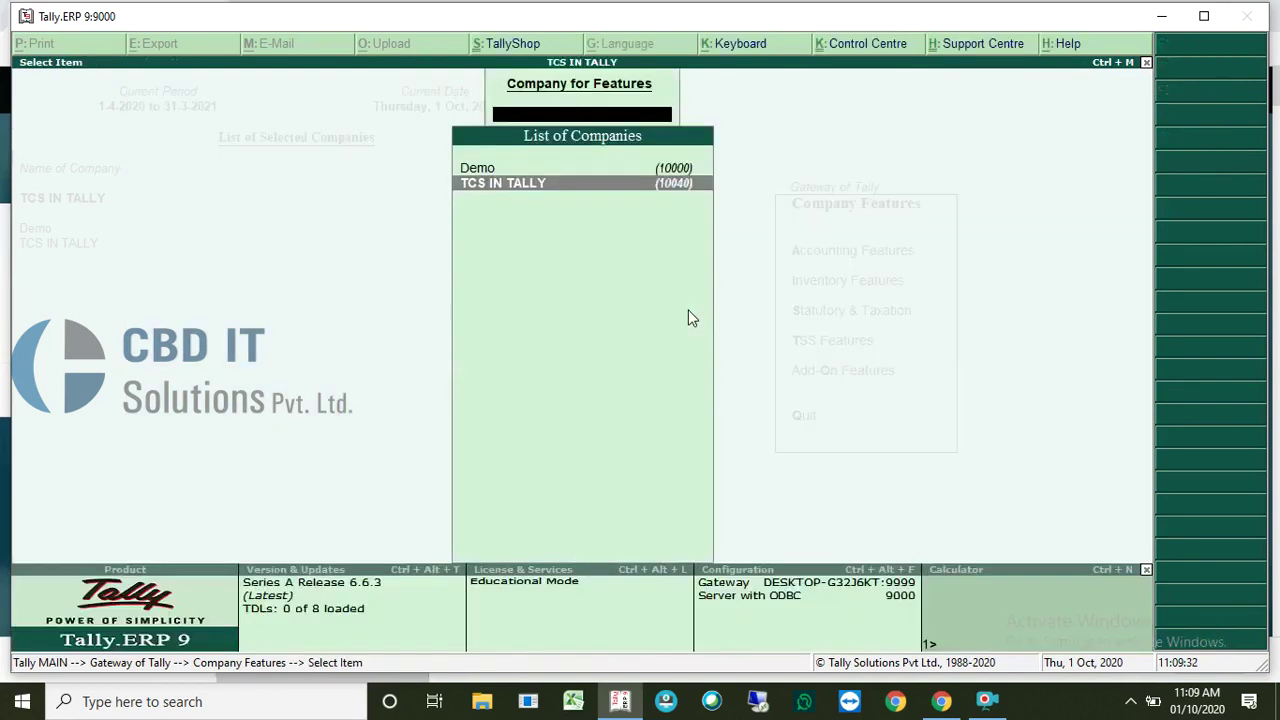
pyautogui.press('Escape')
pyautogui.press('Escape')
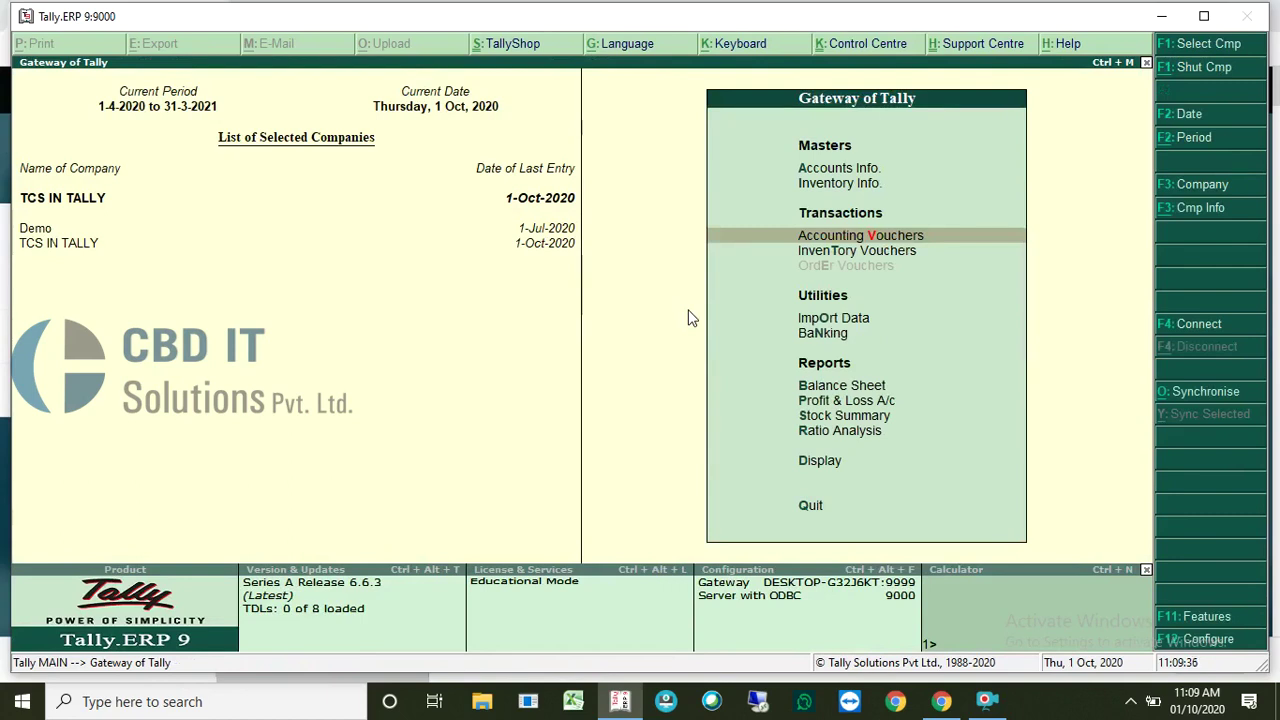
# Step: Open the TCS Nature of Goods options within the statutory information of the accounts masters
pyautogui.press('Up')
pyautogui.press('Up')
pyautogui.press('Return')
pyautogui.press('Down')
pyautogui.press('Down')
pyautogui.press('Down')
pyautogui.press('Down')
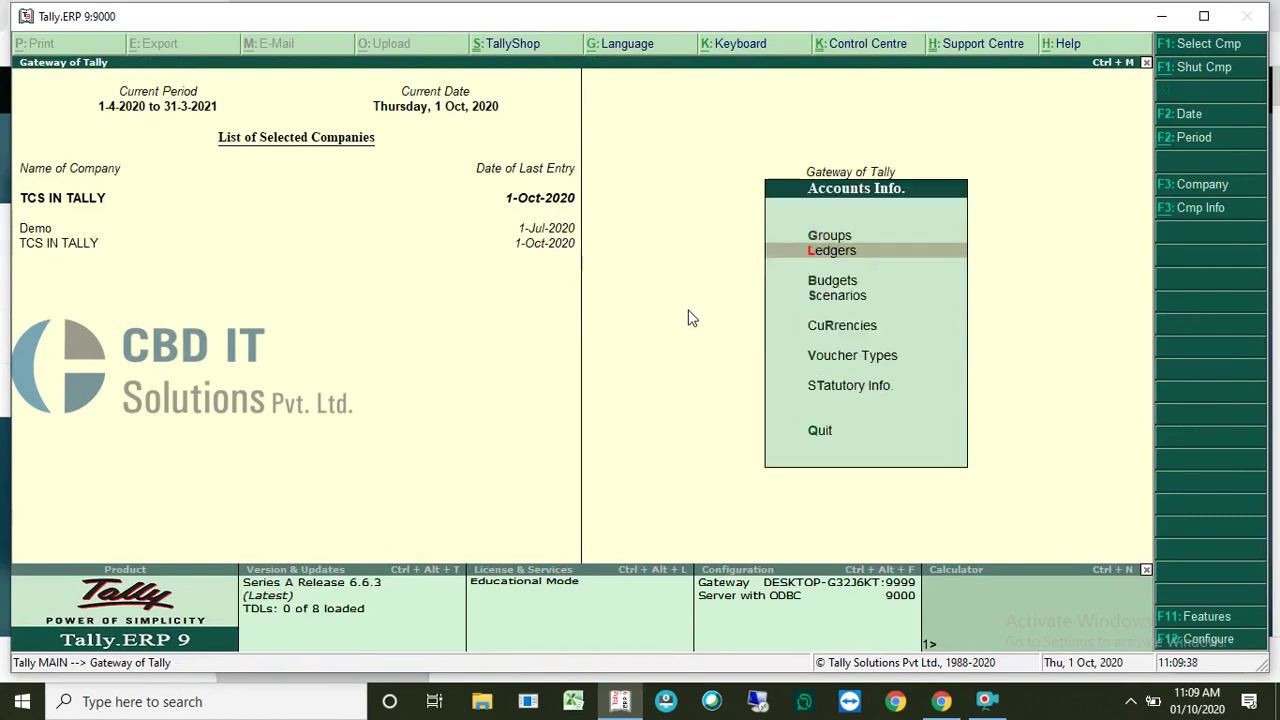
pyautogui.press('Down')
pyautogui.press('Down')
pyautogui.press('Return')
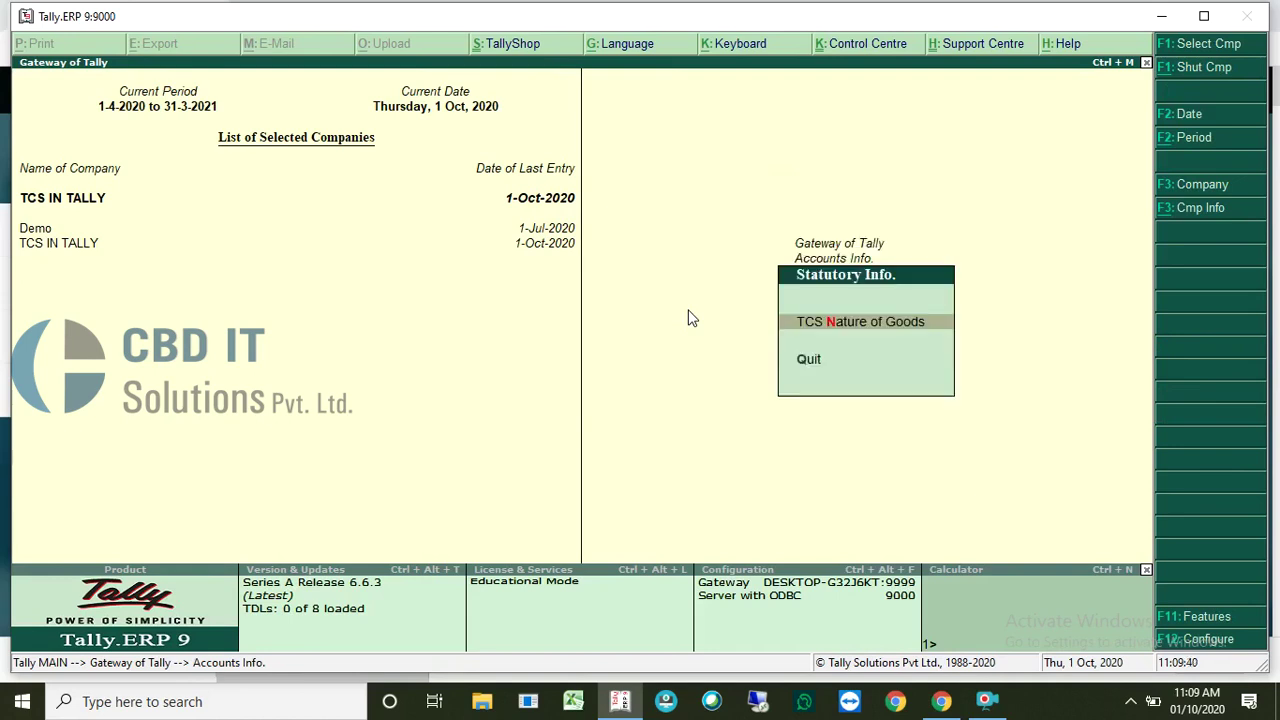
pyautogui.press('Return')
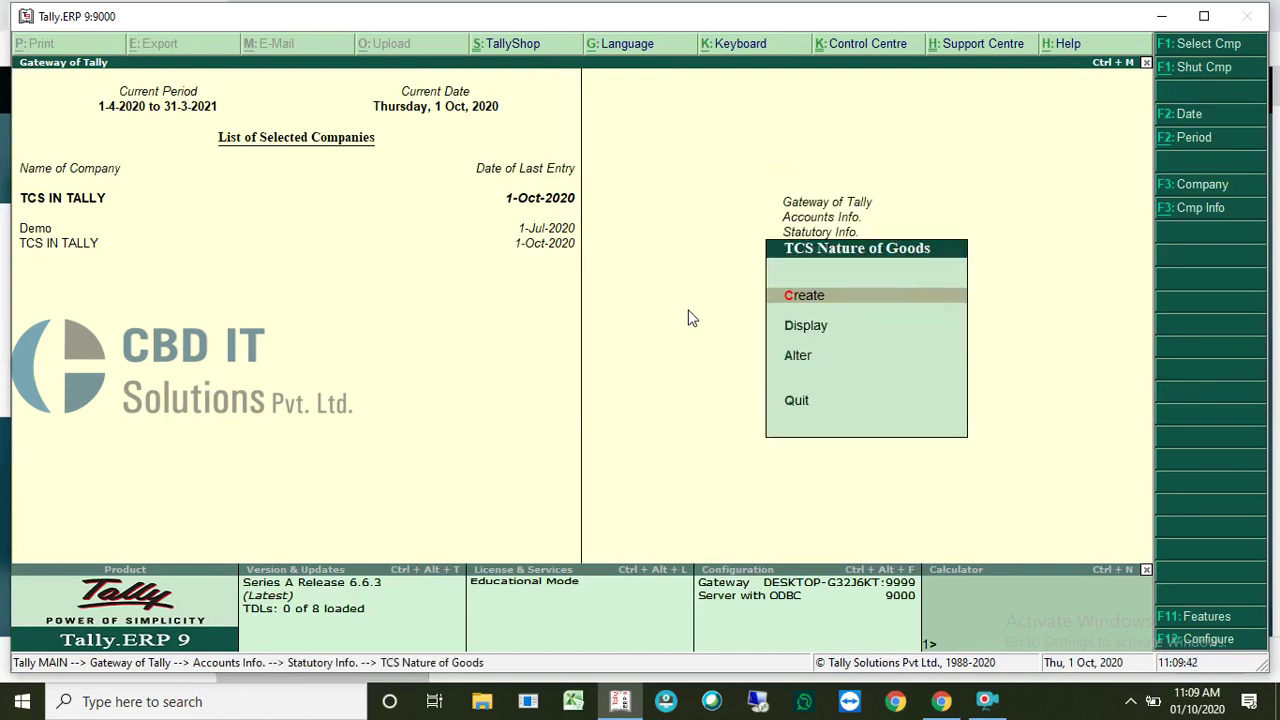
# Step: Display the SALES OF GOODS nature of goods and examine its section and collection rates with and without PAN
pyautogui.press('Down')
pyautogui.press('Return')
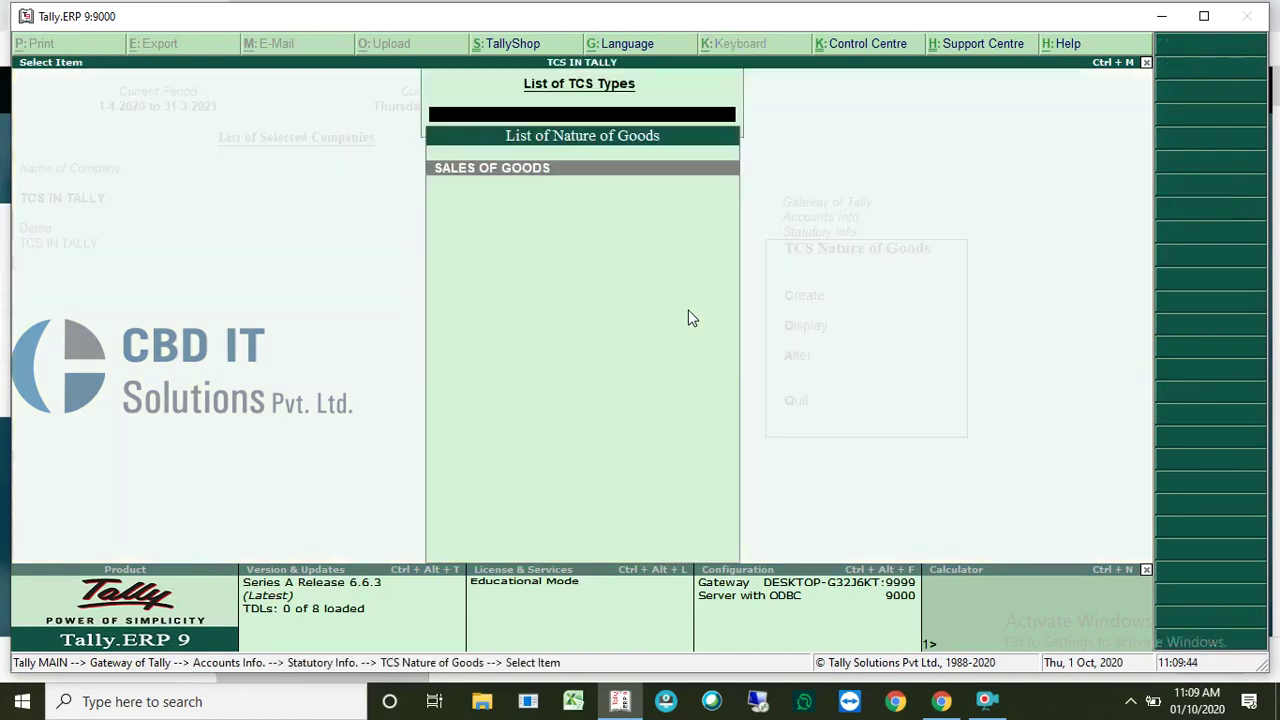
pyautogui.press('Return')
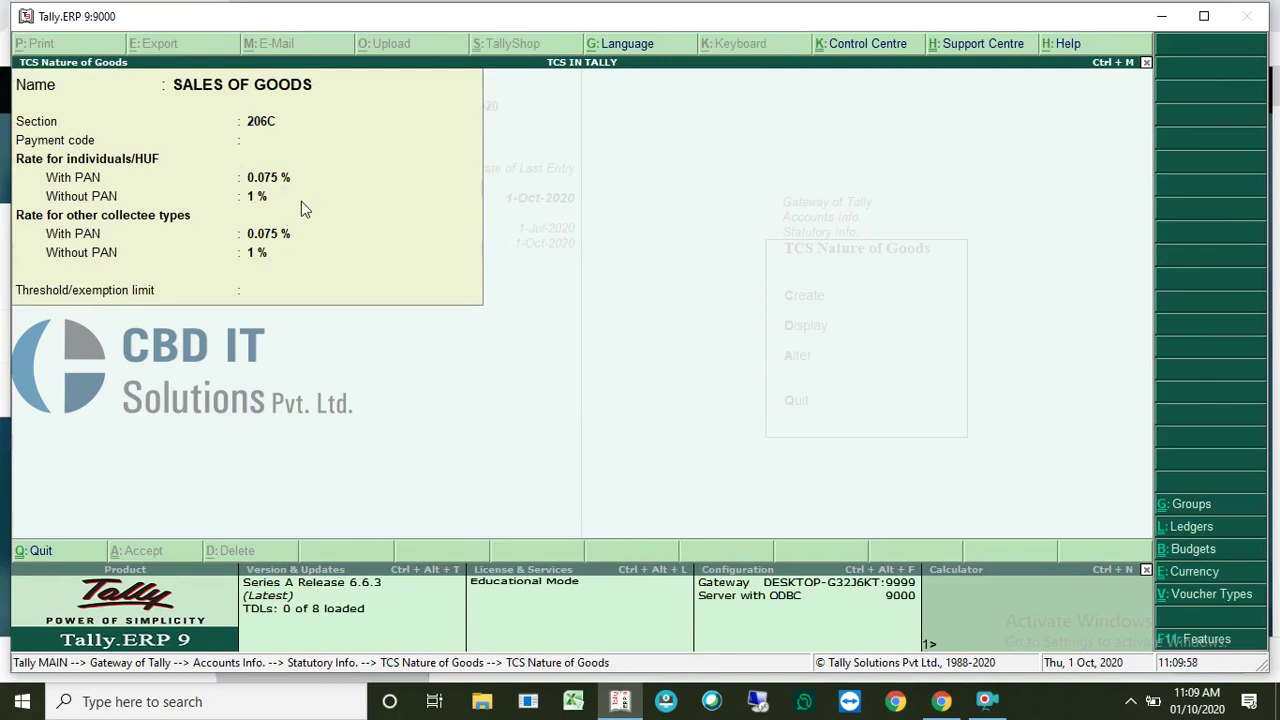
pyautogui.press('Escape')
pyautogui.press('Escape')
pyautogui.press('Escape')
pyautogui.press('Escape')
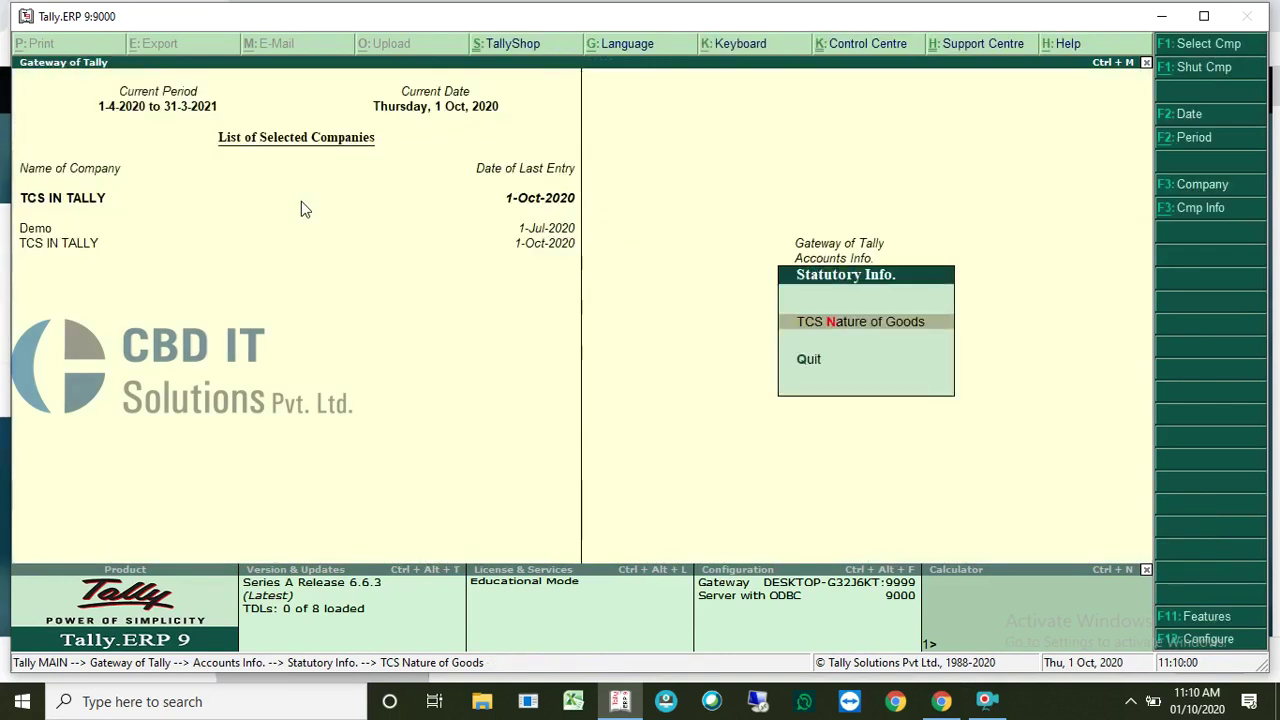
# Step: Open the SALES OF GOODS nature of goods for alteration and view its rate and exemption limit details
pyautogui.press('Escape')
pyautogui.press('Return')
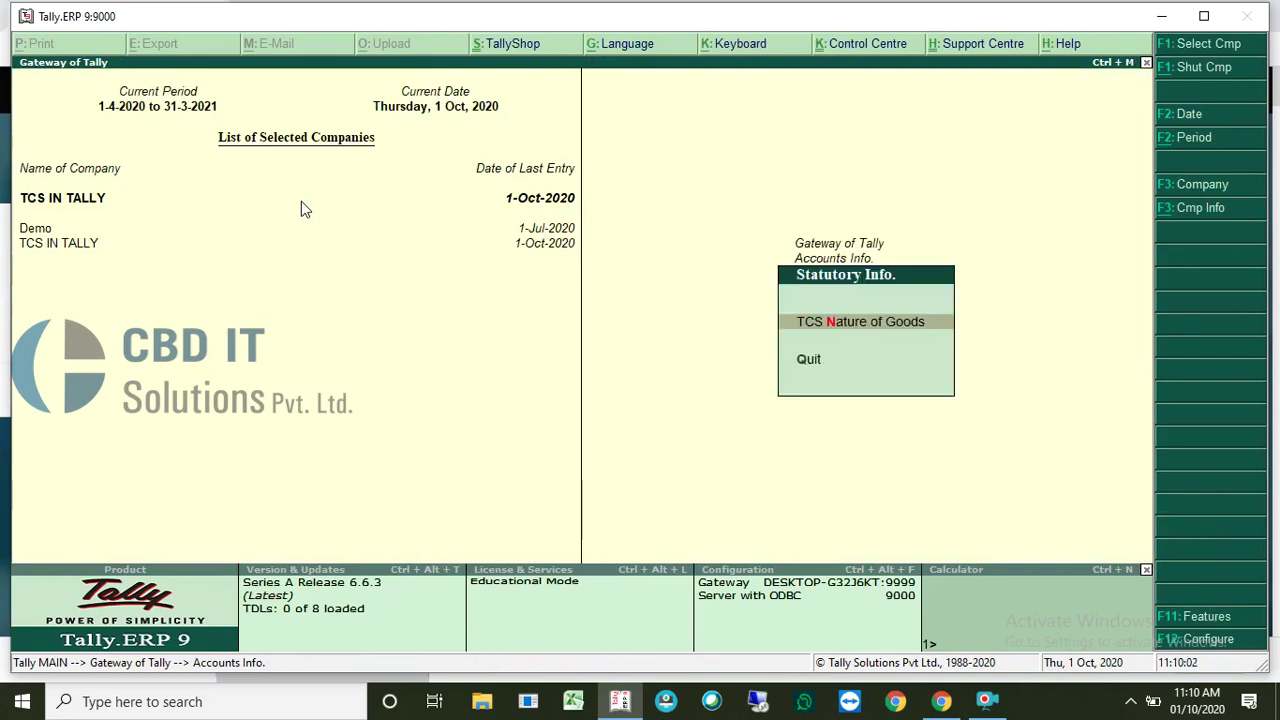
pyautogui.press('Return')
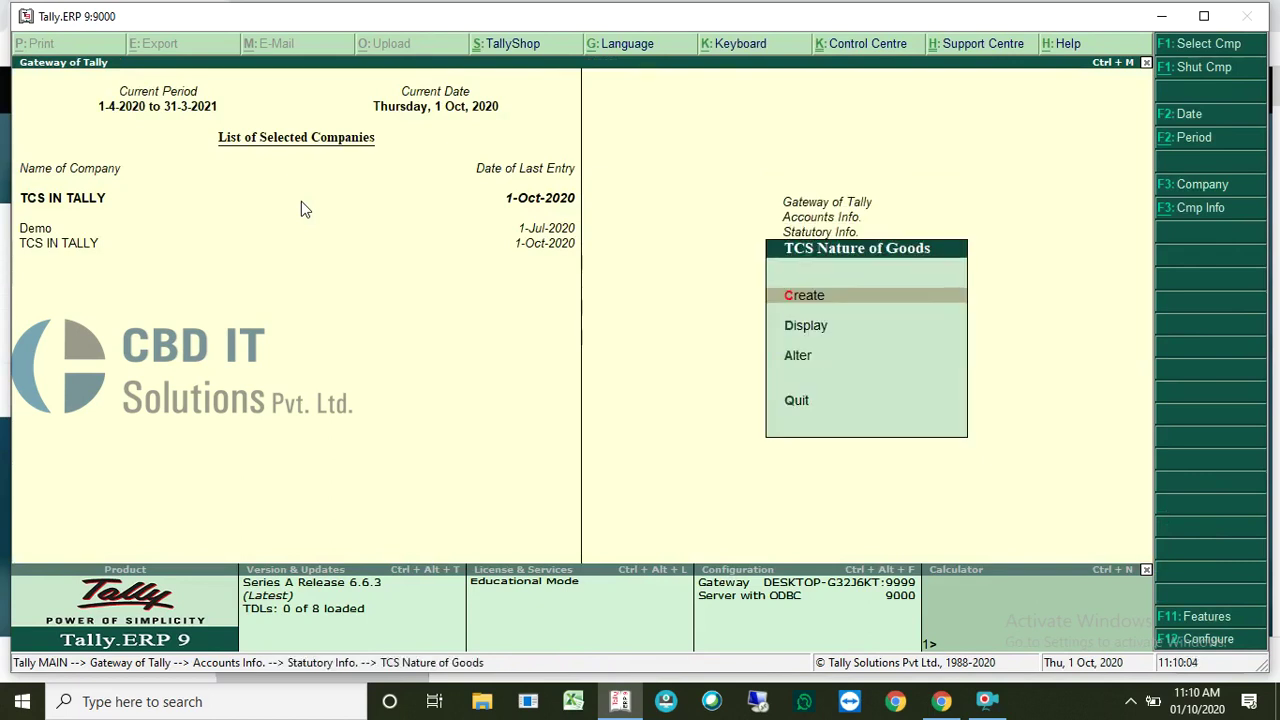
pyautogui.press('Down')
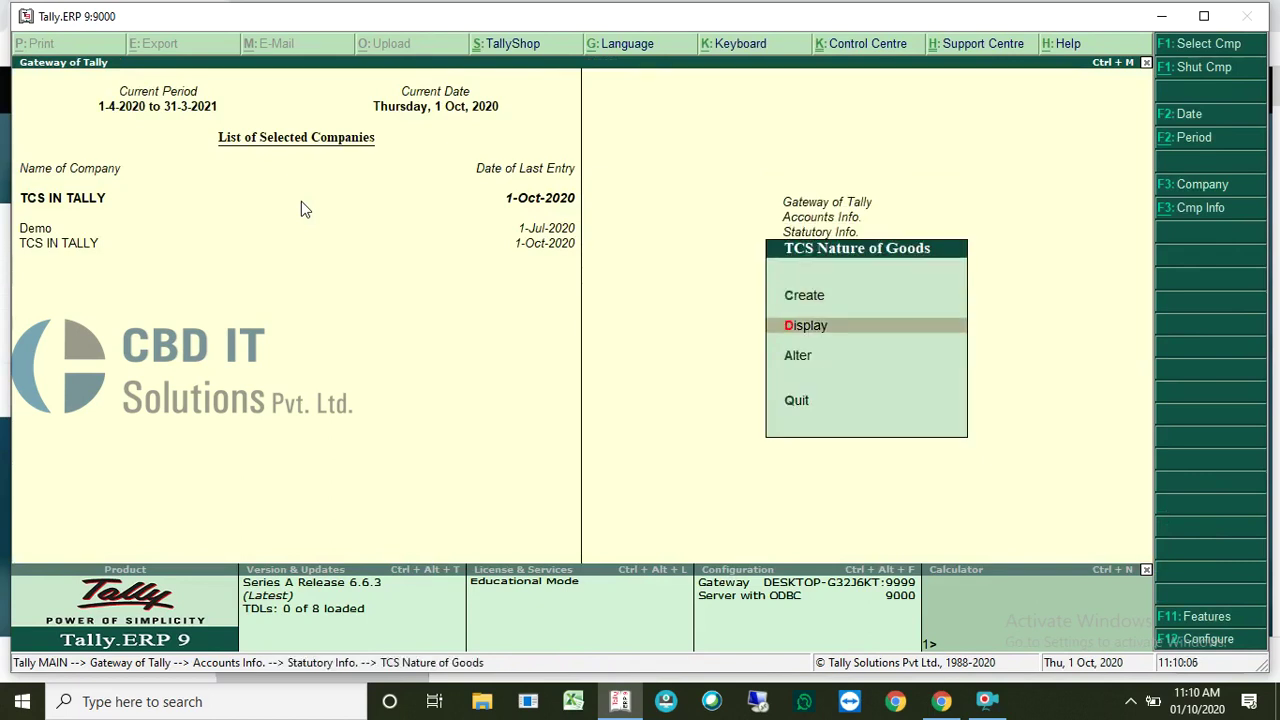
pyautogui.press('Down')
pyautogui.press('Return')
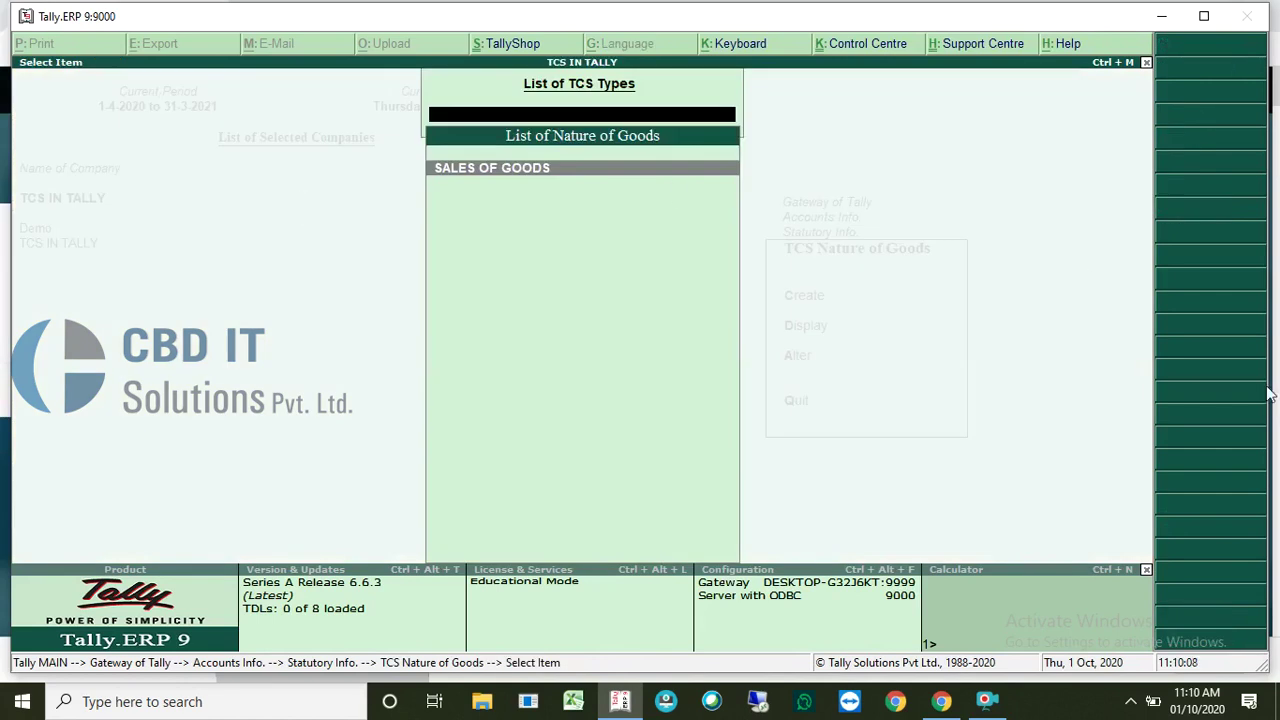
pyautogui.press('Return')
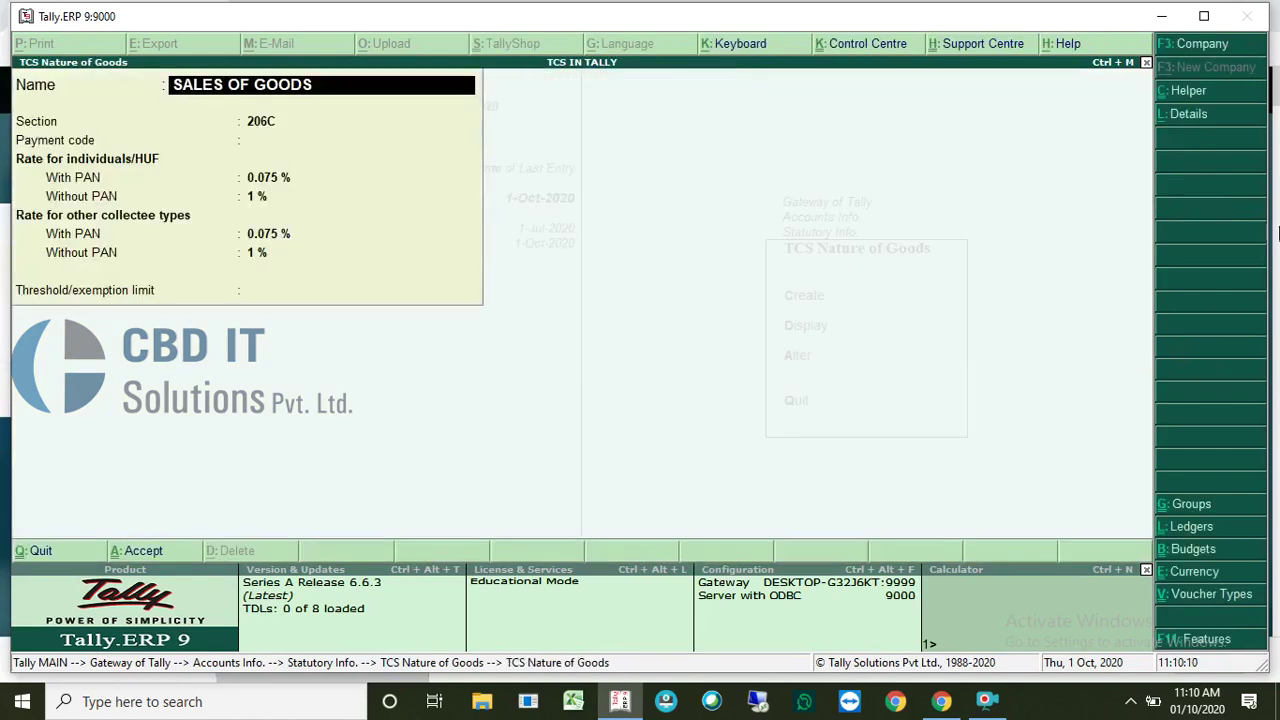
pyautogui.click(1196, 117)
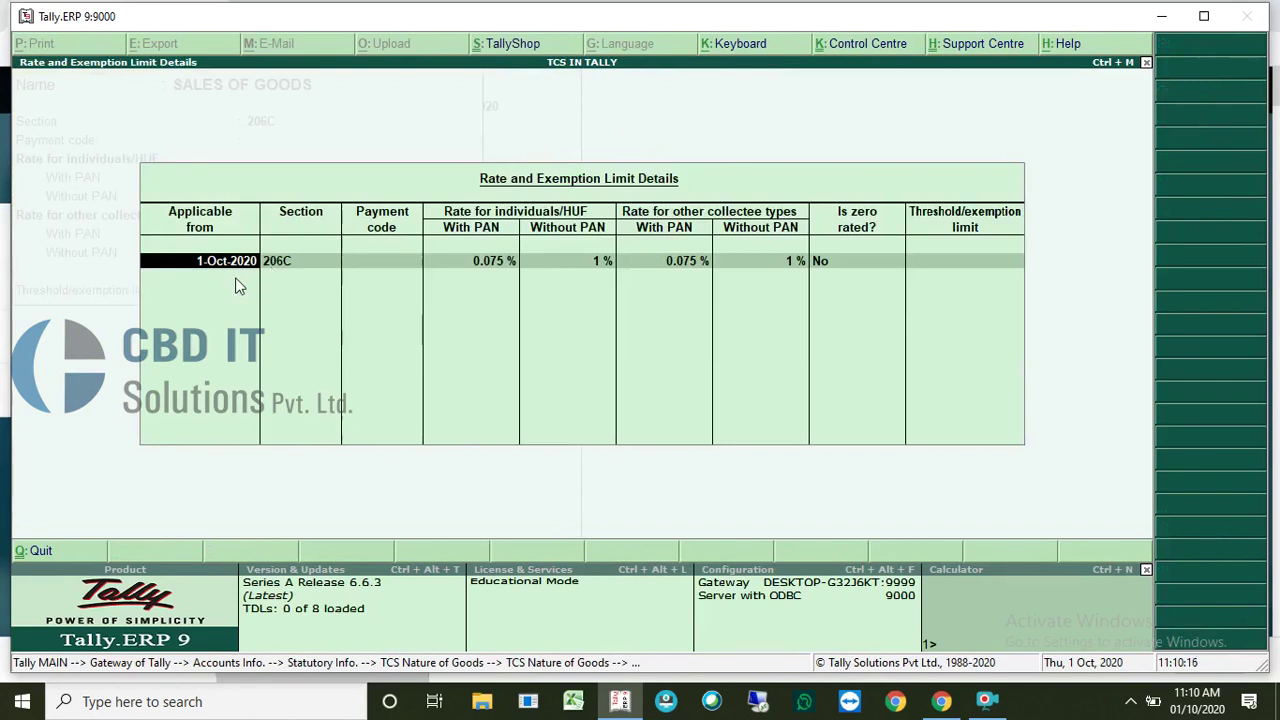
# Step: Leave the rate details and the SALES OF GOODS alteration without saving, returning to the Gateway of Tally
pyautogui.press('BackSpace')
pyautogui.press('Return')
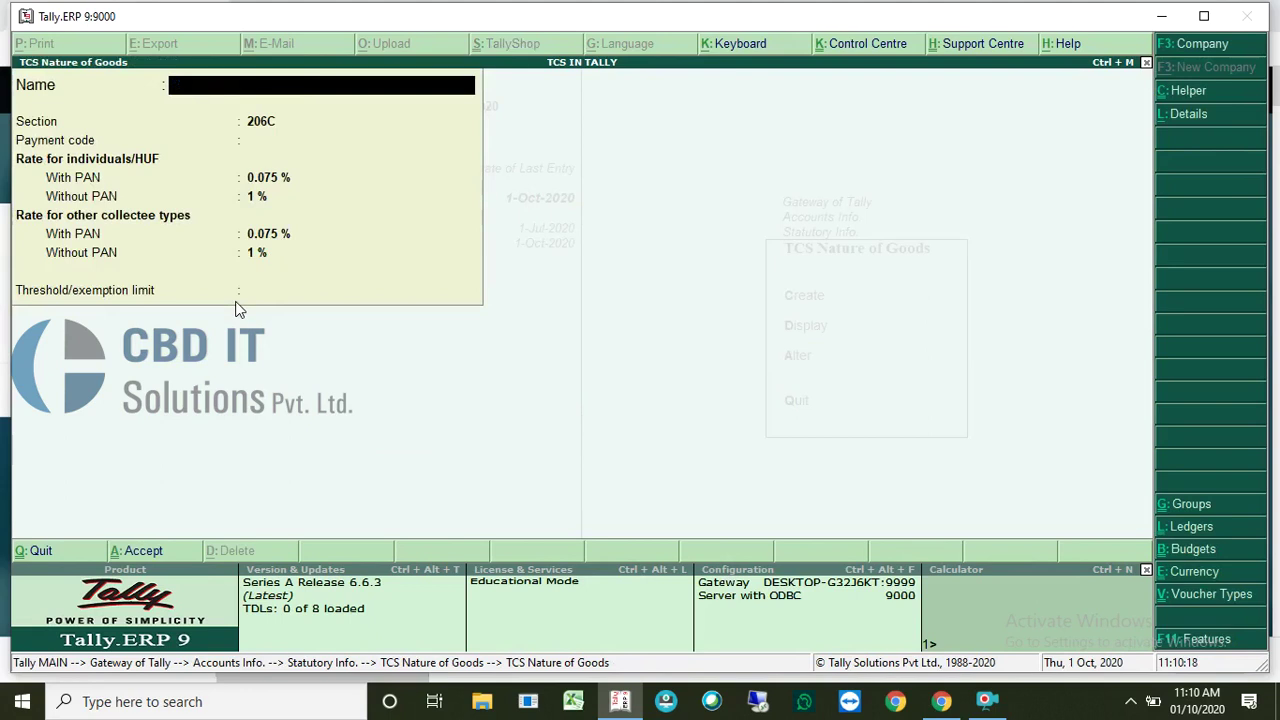
pyautogui.press('Escape')
pyautogui.press('Return')
pyautogui.press('Escape')
pyautogui.press('Escape')
pyautogui.press('Escape')
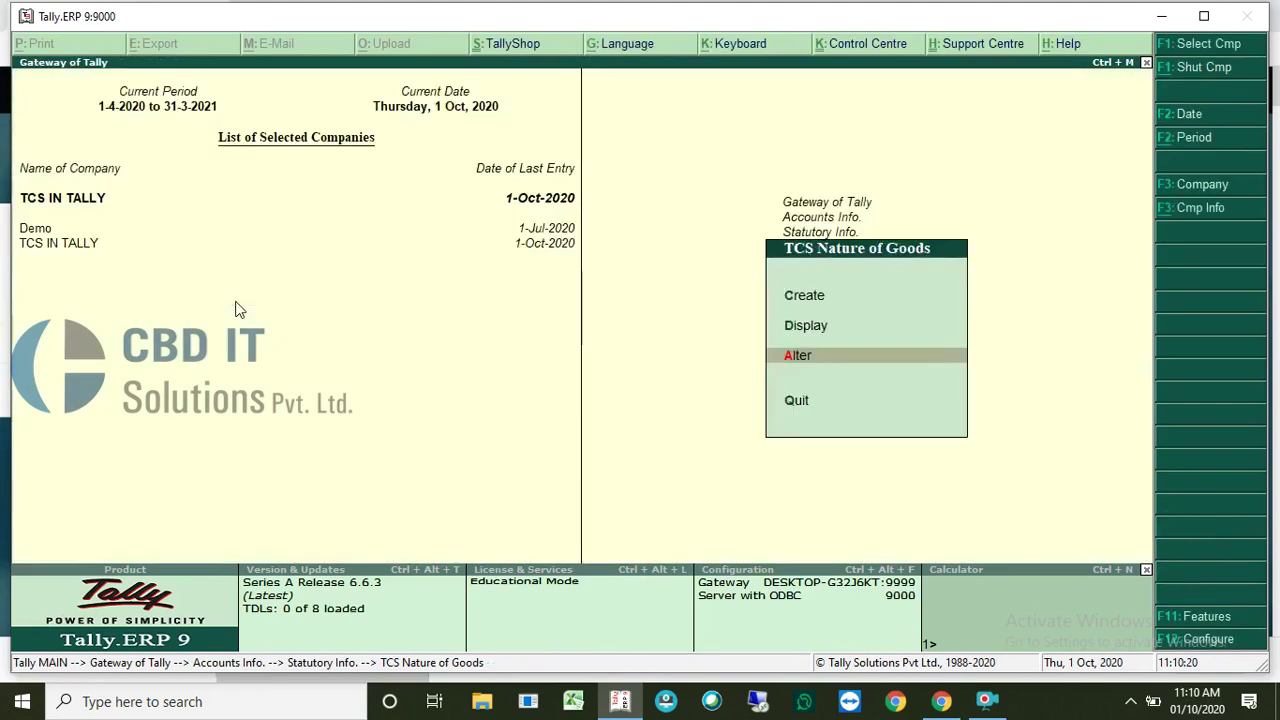
pyautogui.press('Escape')
pyautogui.press('Escape')
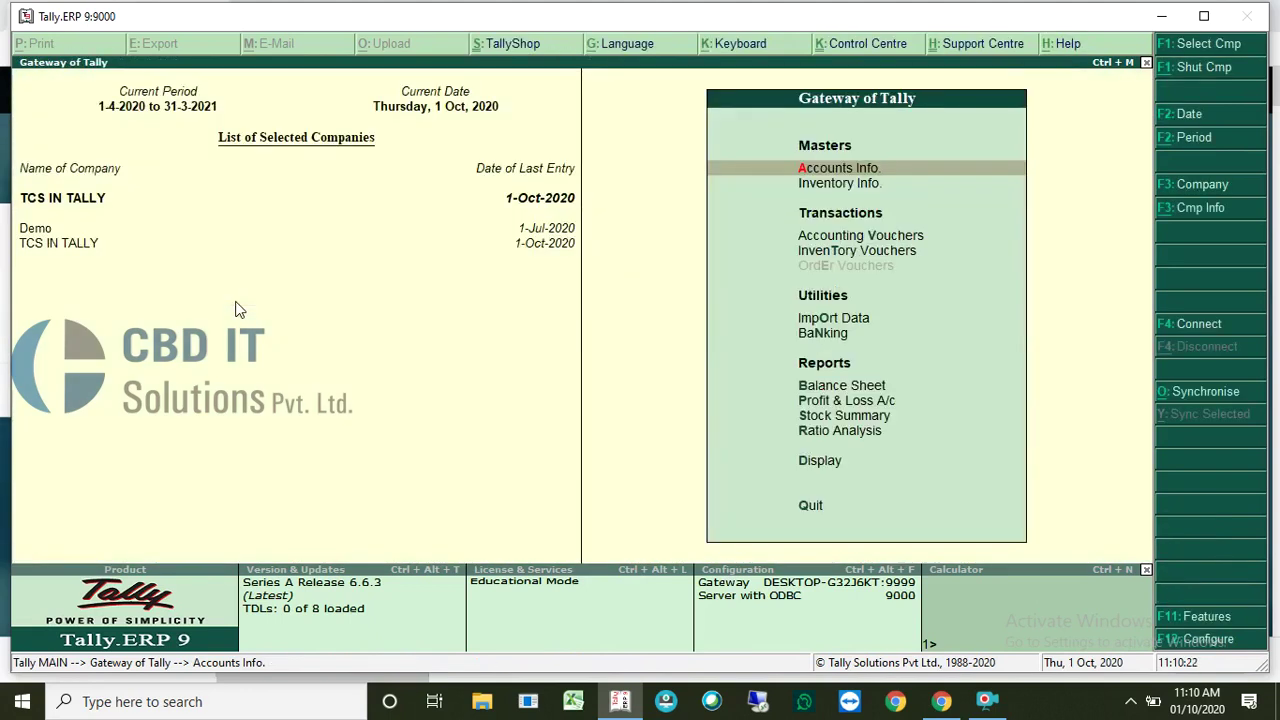
# Step: Open the CGST ledger for alteration, examine its tax type and TCS applicability, and quit without saving
pyautogui.press('Return')
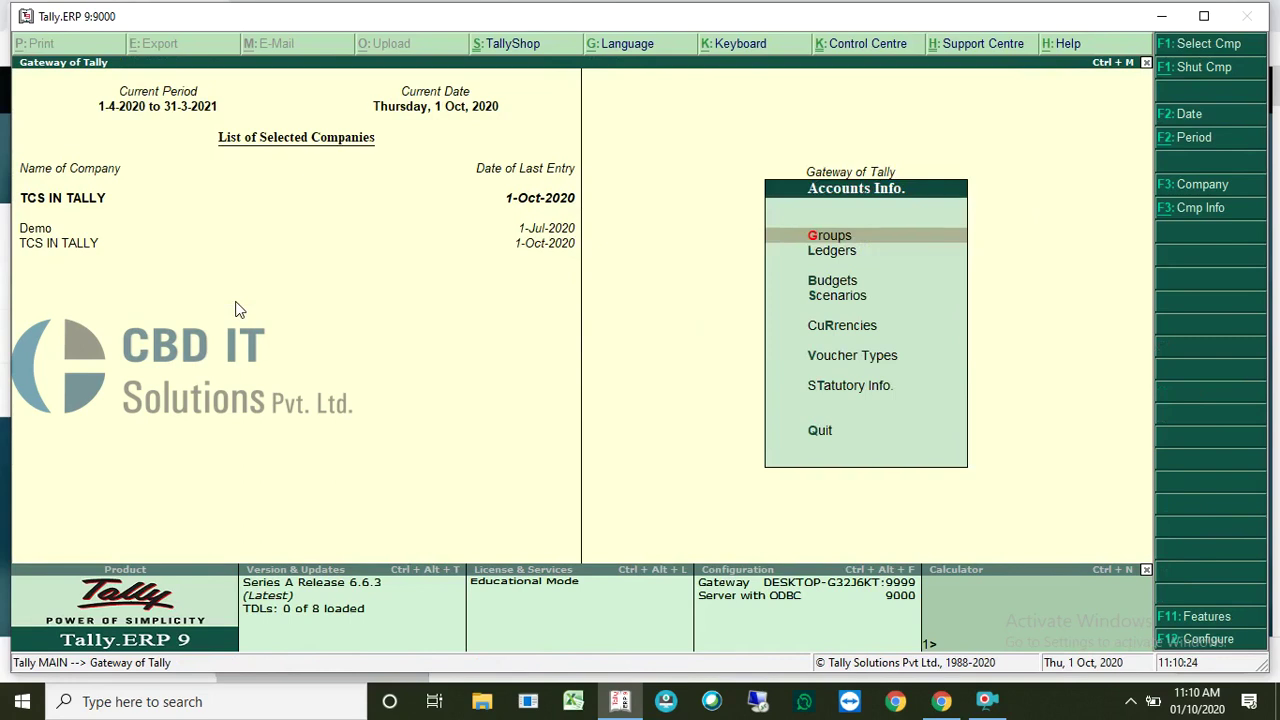
pyautogui.press('Down')
pyautogui.press('Return')
pyautogui.press('Down')
pyautogui.press('Down')
pyautogui.press('Return')
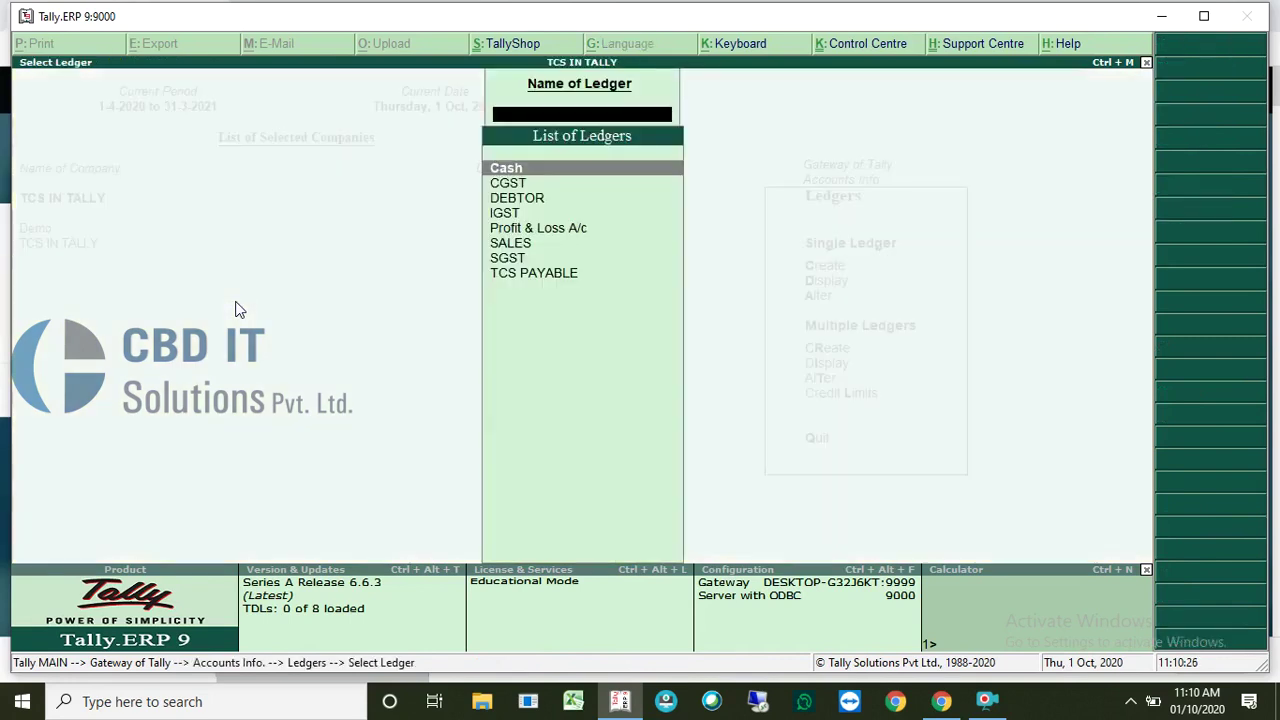
pyautogui.press('Down')
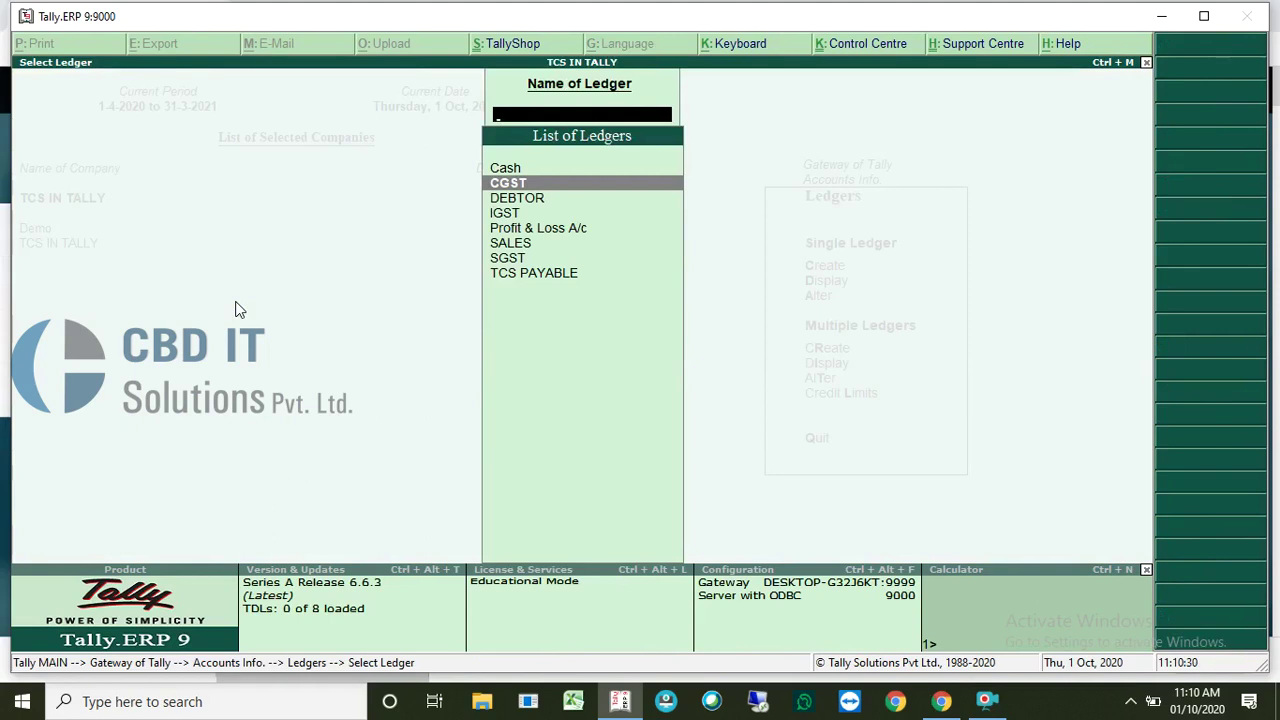
pyautogui.press('Return')
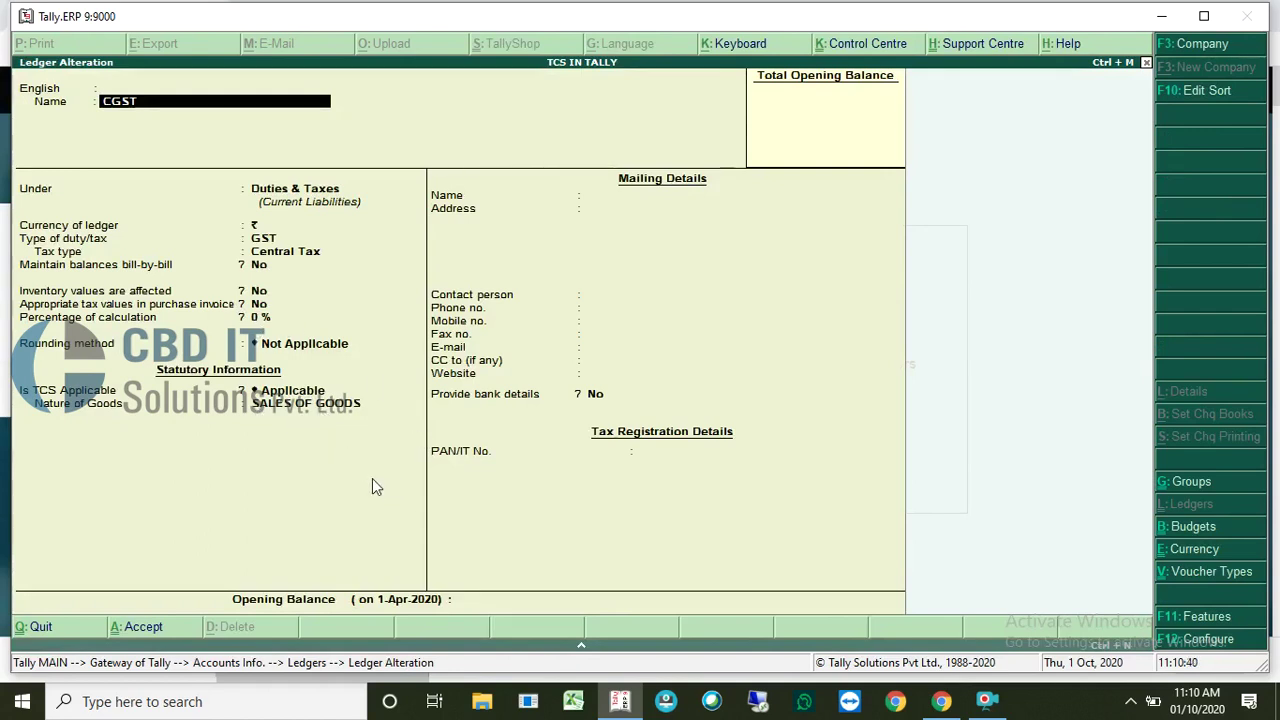
pyautogui.press('Escape')
pyautogui.press('y')
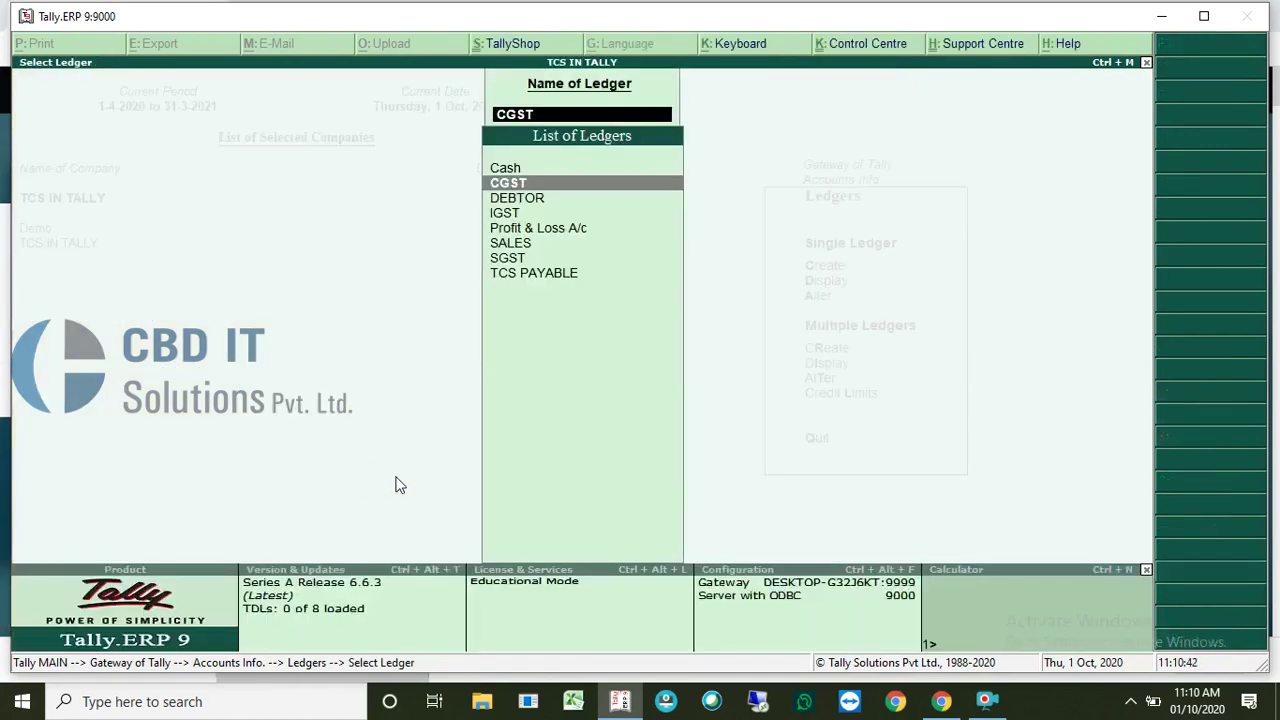
# Step: Open the DEBTOR ledger, examine its TCS applicability, buyer type and PAN details, and quit without saving
pyautogui.press('Down')
pyautogui.press('Return')
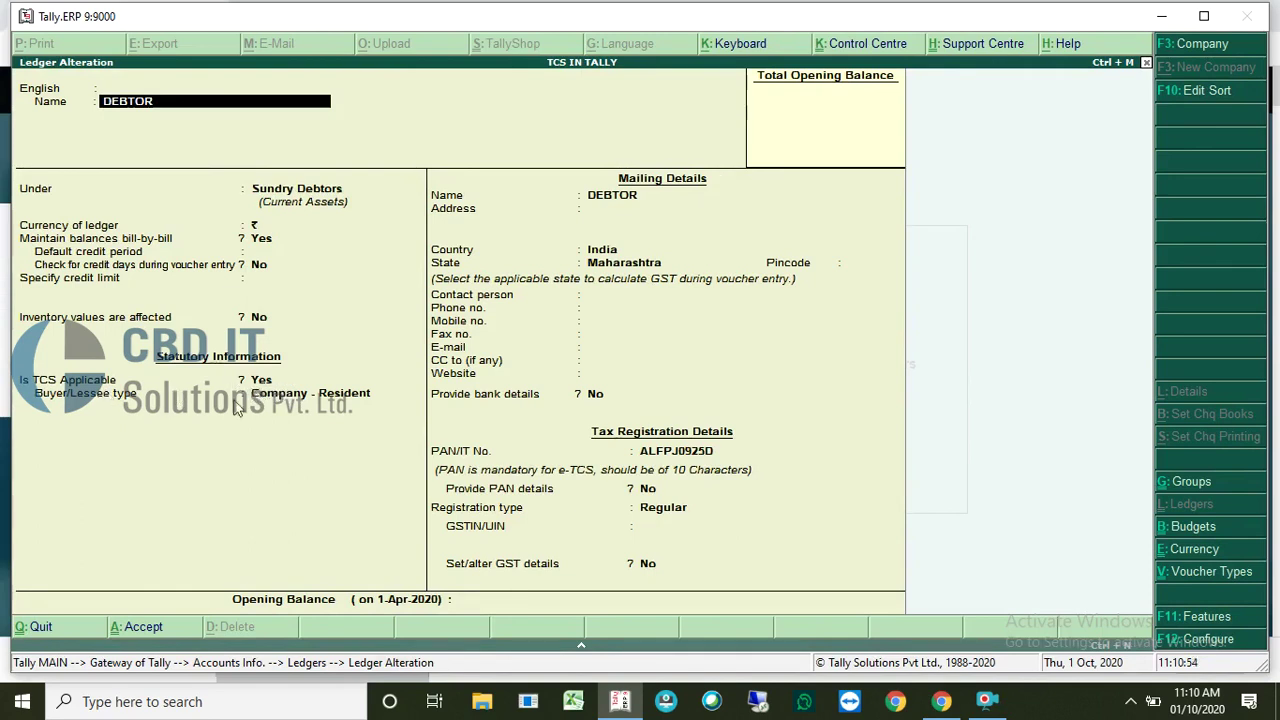
pyautogui.press('BackSpace')
pyautogui.press('Escape')
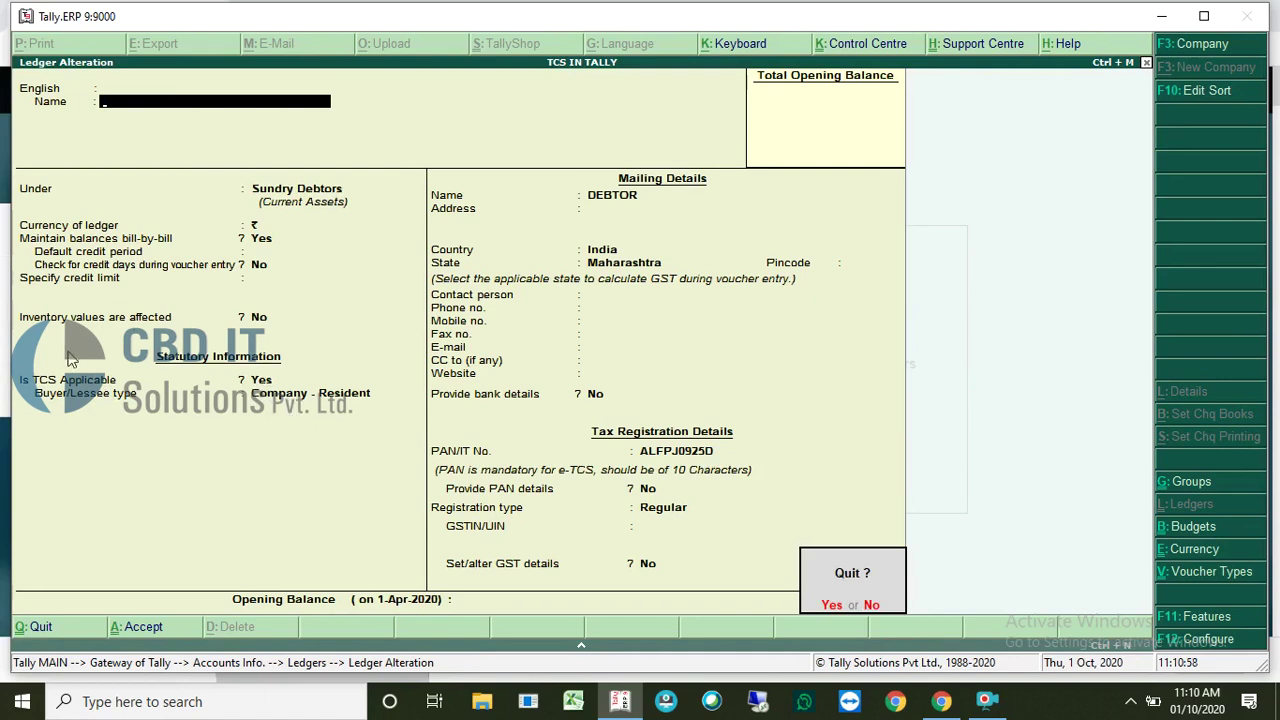
pyautogui.press('y')
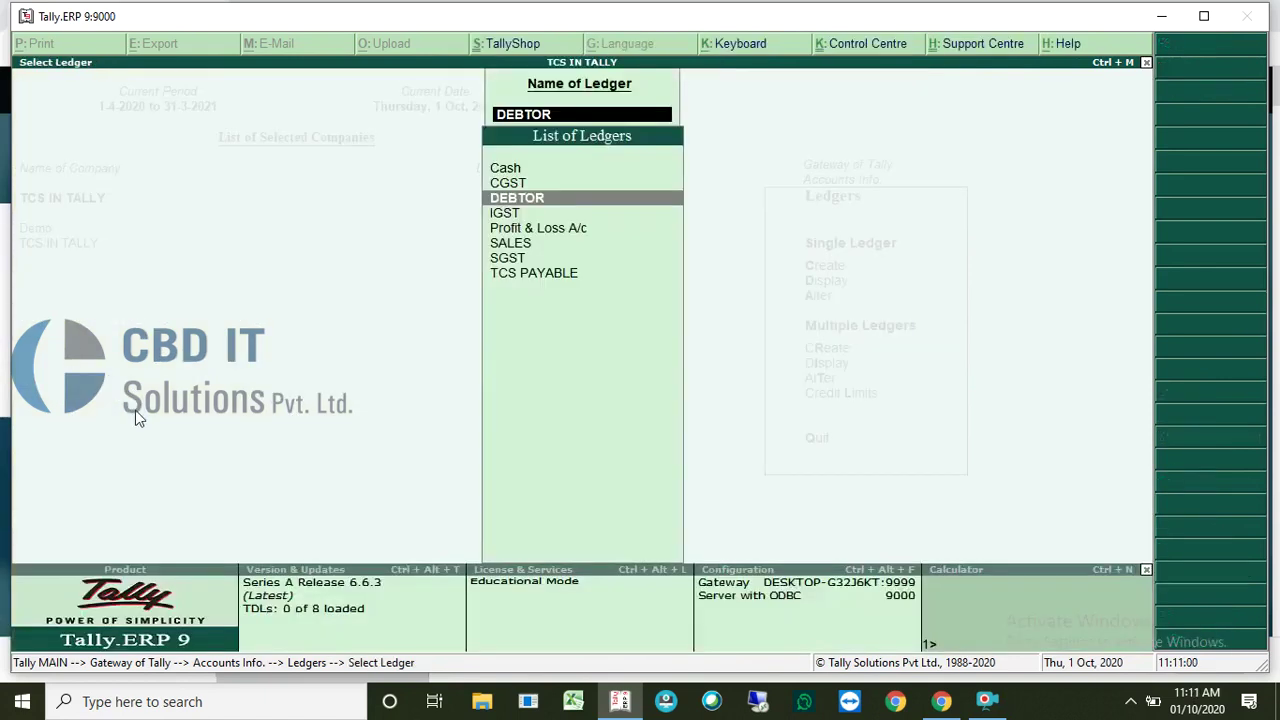
# Step: Open the SALES ledger, examine its GST and TCS statutory settings, and quit to the ledger options without saving
pyautogui.press('Down')
pyautogui.press('Down')
pyautogui.press('Down')
pyautogui.press('Return')
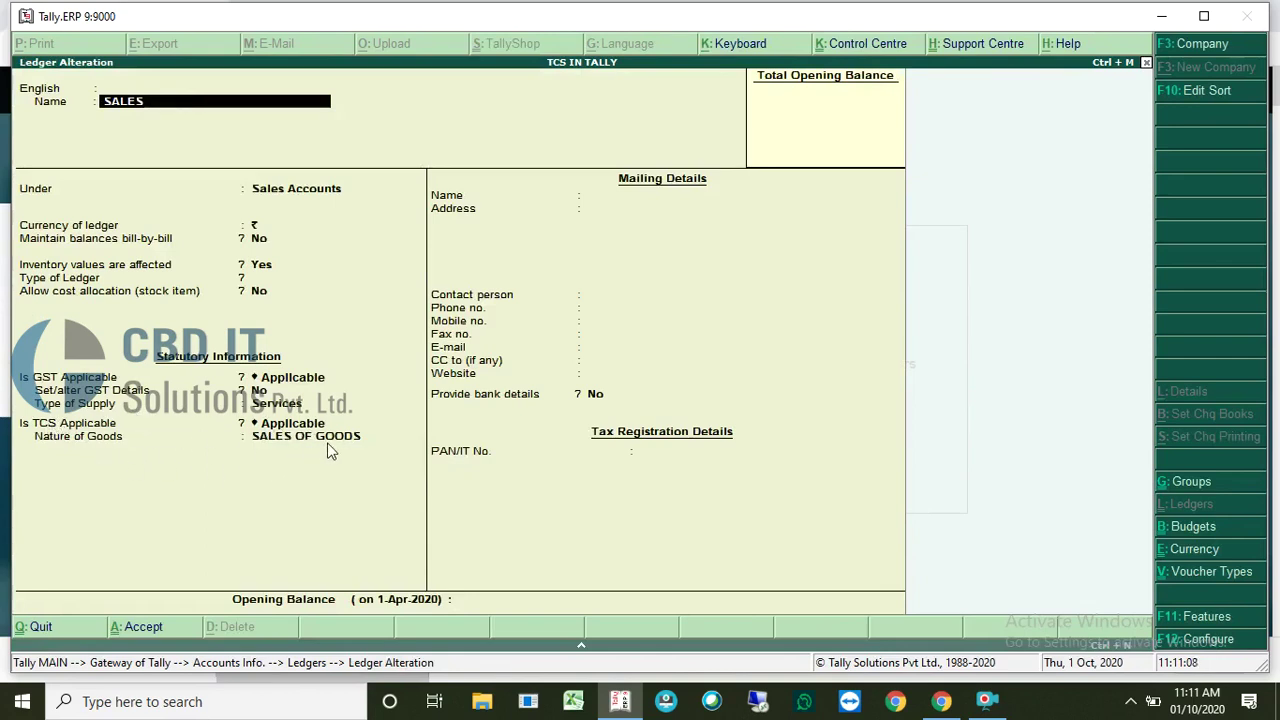
pyautogui.press('Escape')
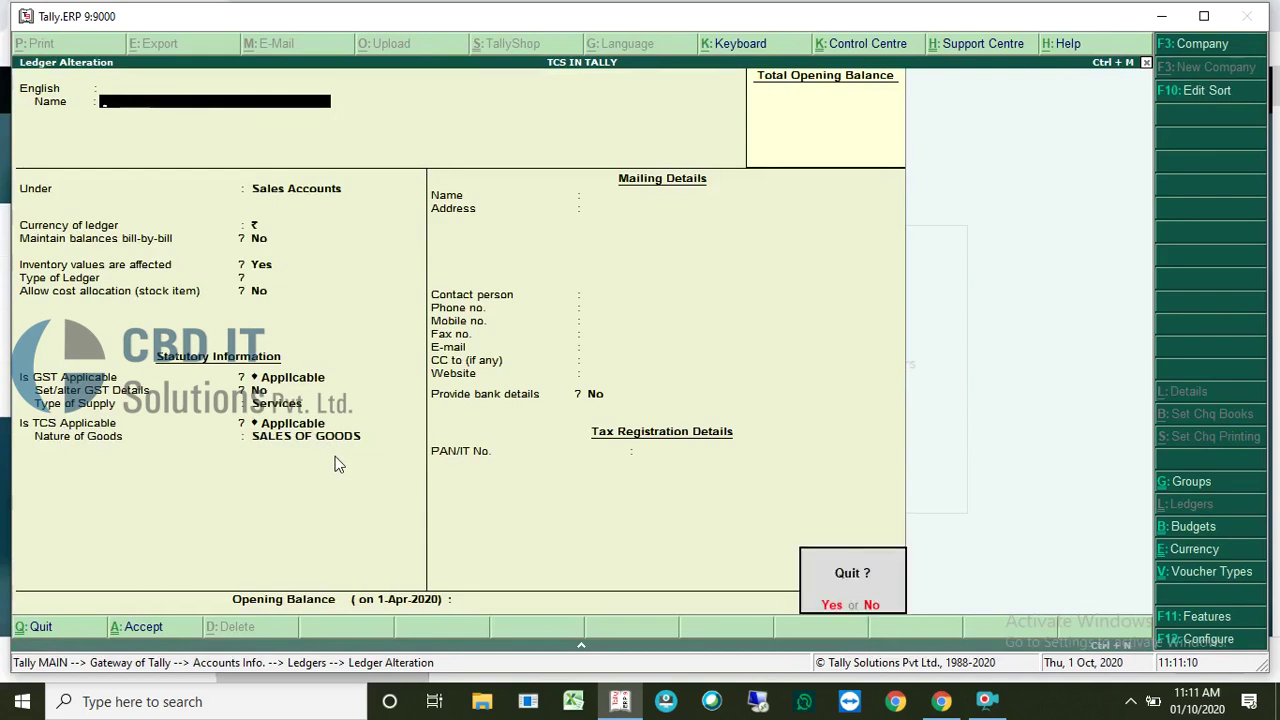
pyautogui.press('y')
pyautogui.press('Escape')
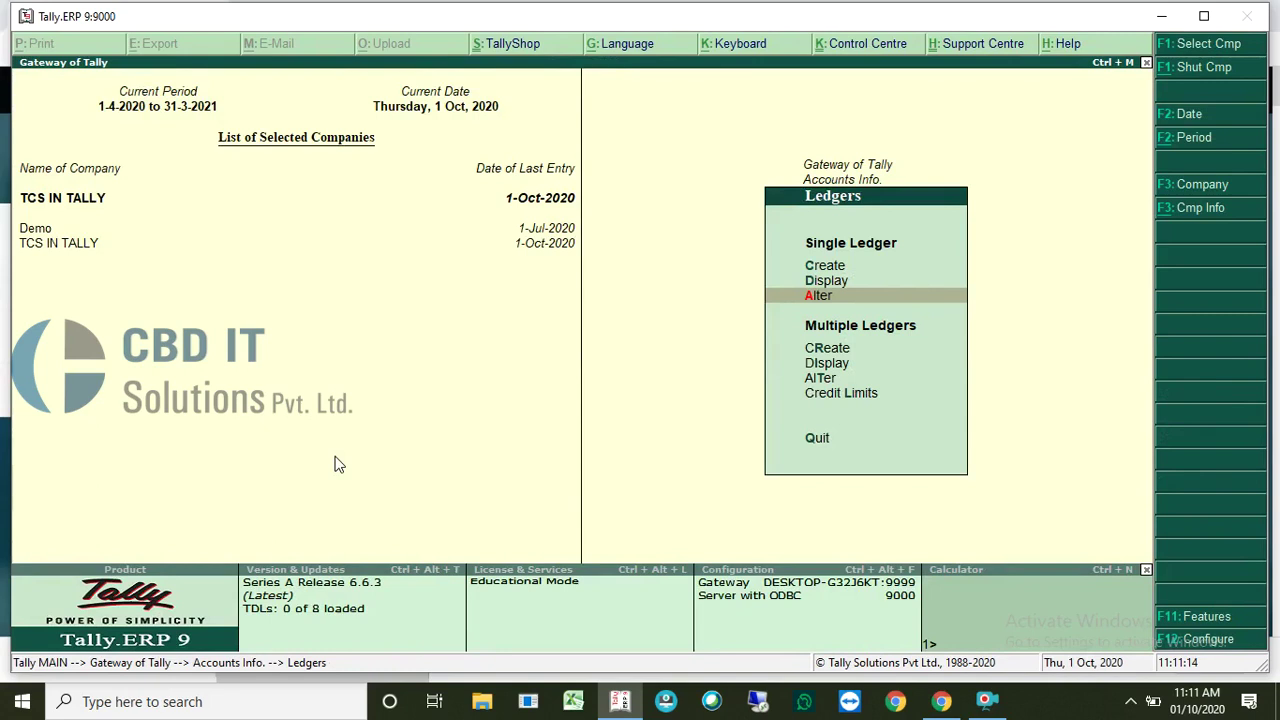
# Step: Open the TCS PAYABLE ledger for alteration and examine its group, duty type and nature of goods
pyautogui.press('Return')
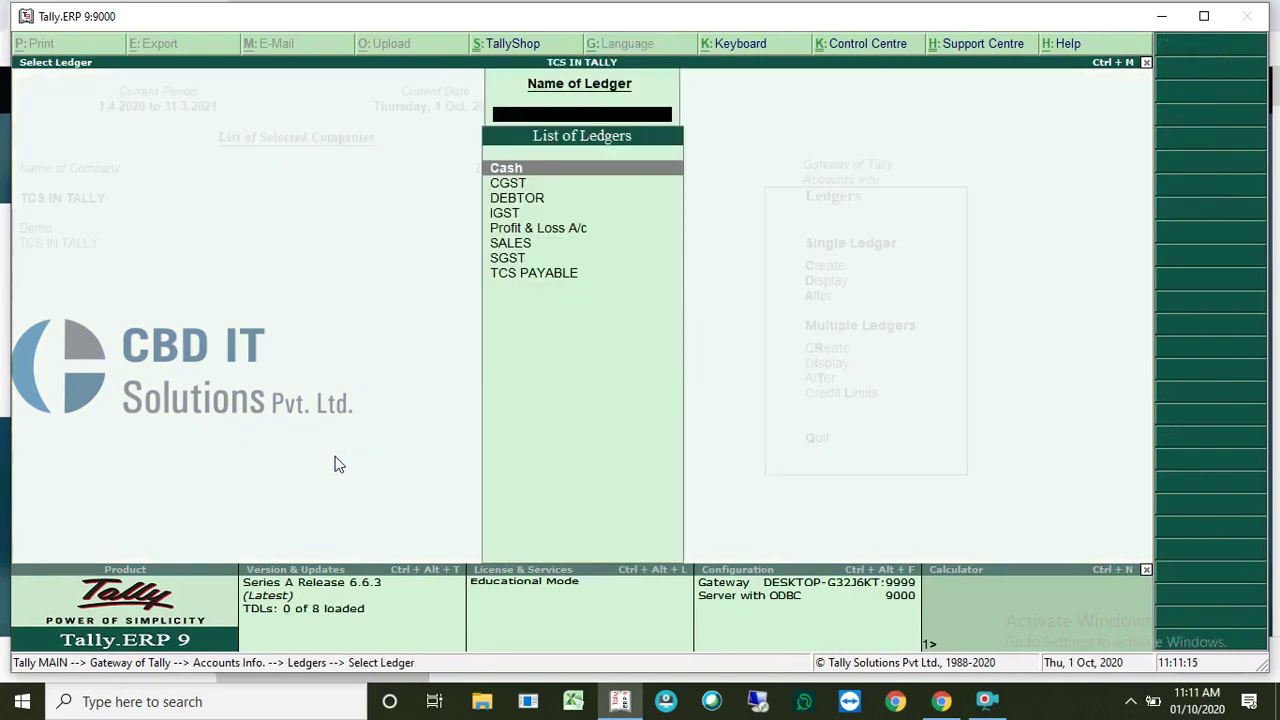
pyautogui.click(540, 280)
pyautogui.click(540, 280)
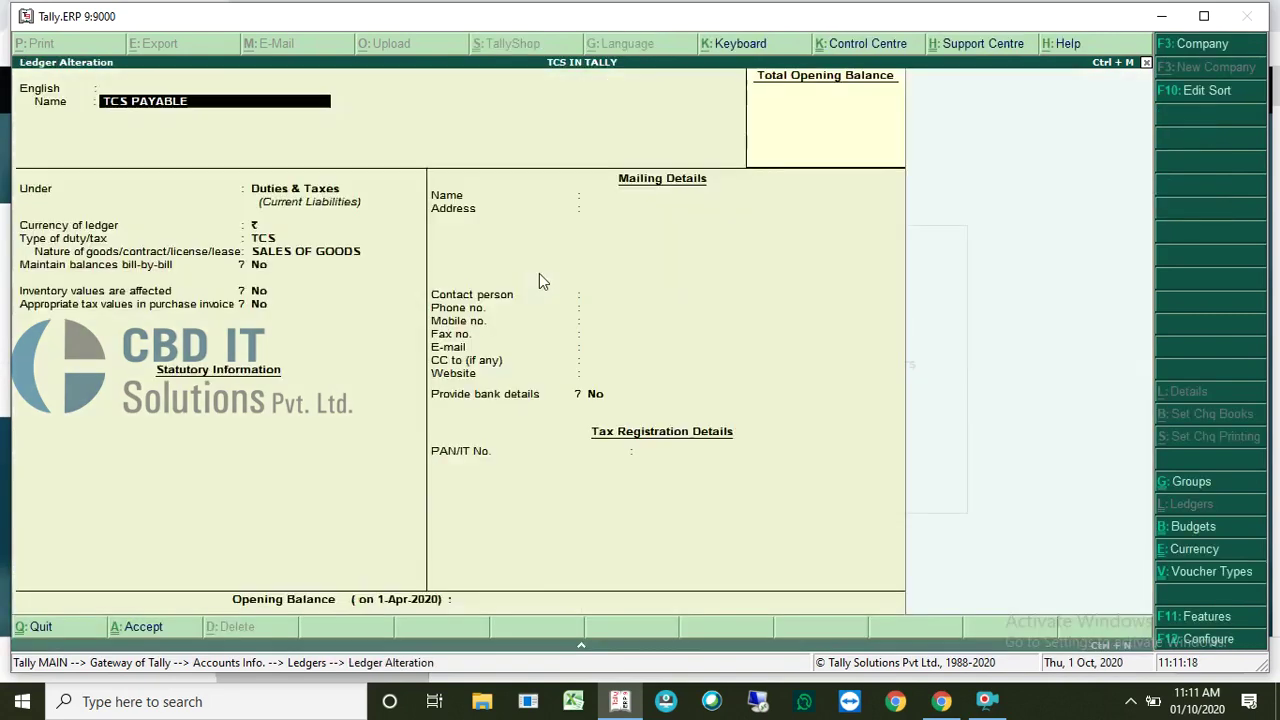
# Step: Review the TCS PAYABLE ledger's group, duty type, nature of goods and remaining options, accept it and return to the accounts information options
pyautogui.press('Return')
pyautogui.press('Return')
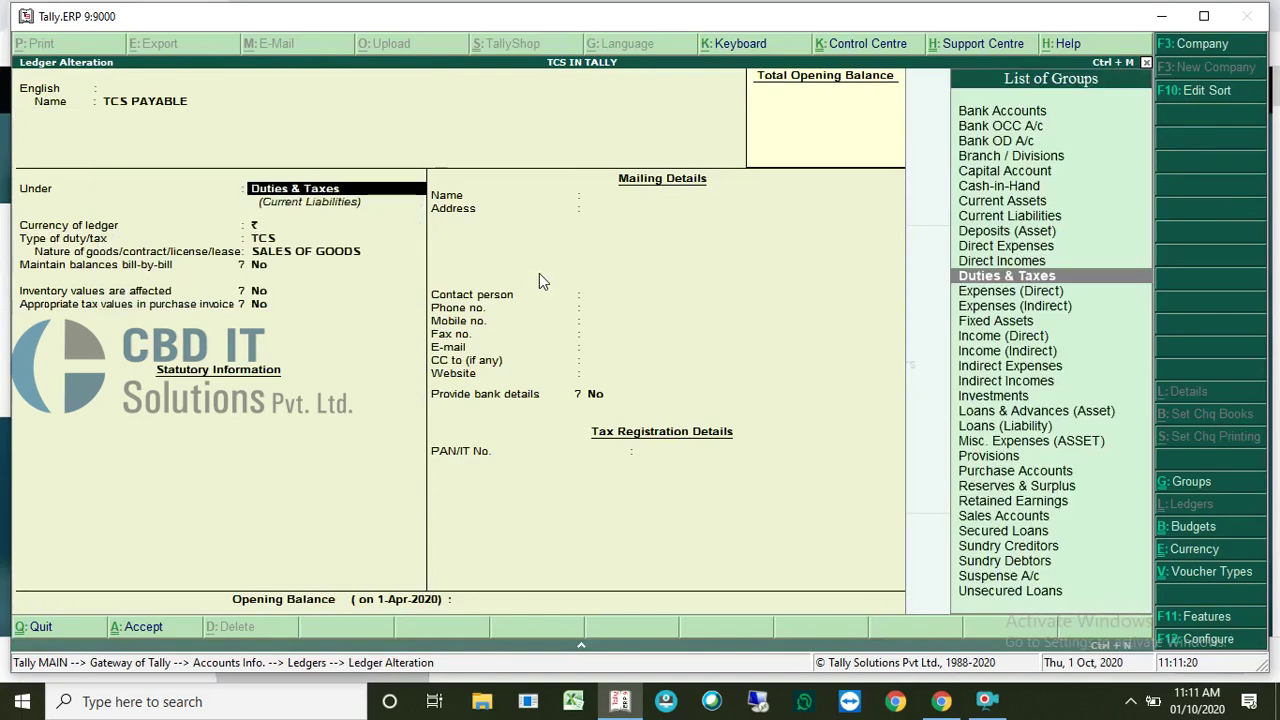
pyautogui.press('Return')
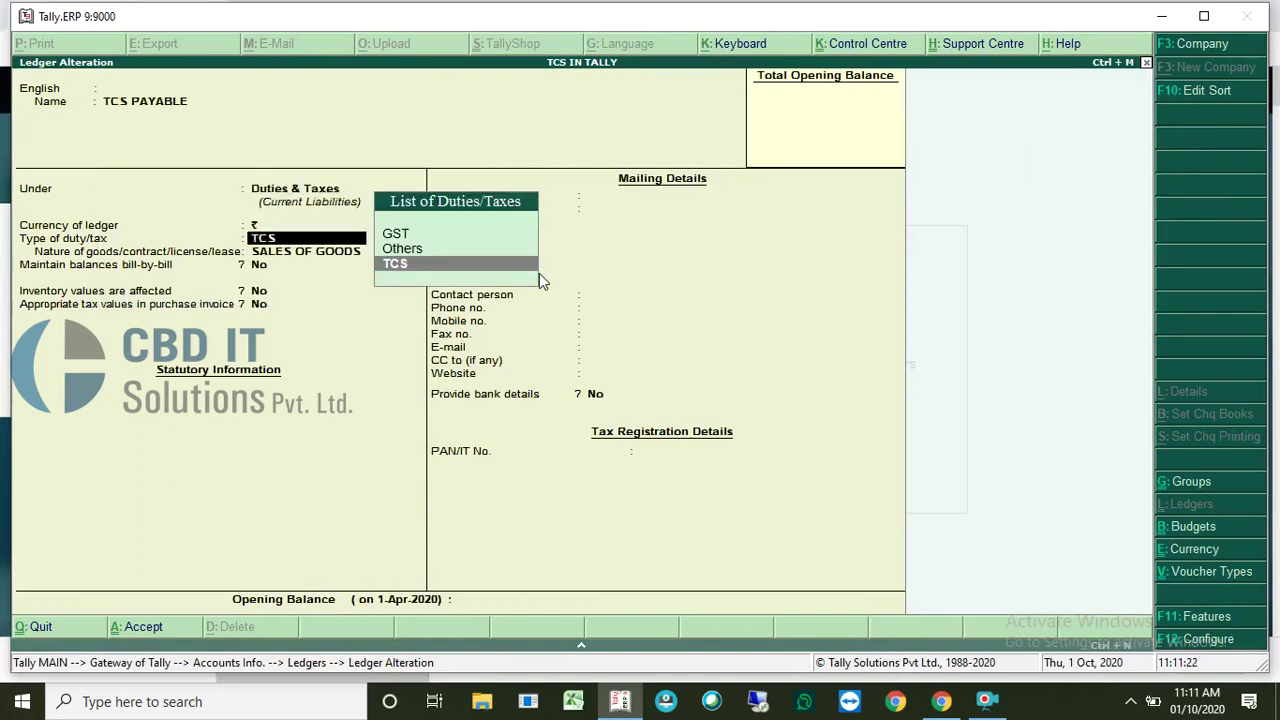
pyautogui.press('Return')
pyautogui.press('Return')
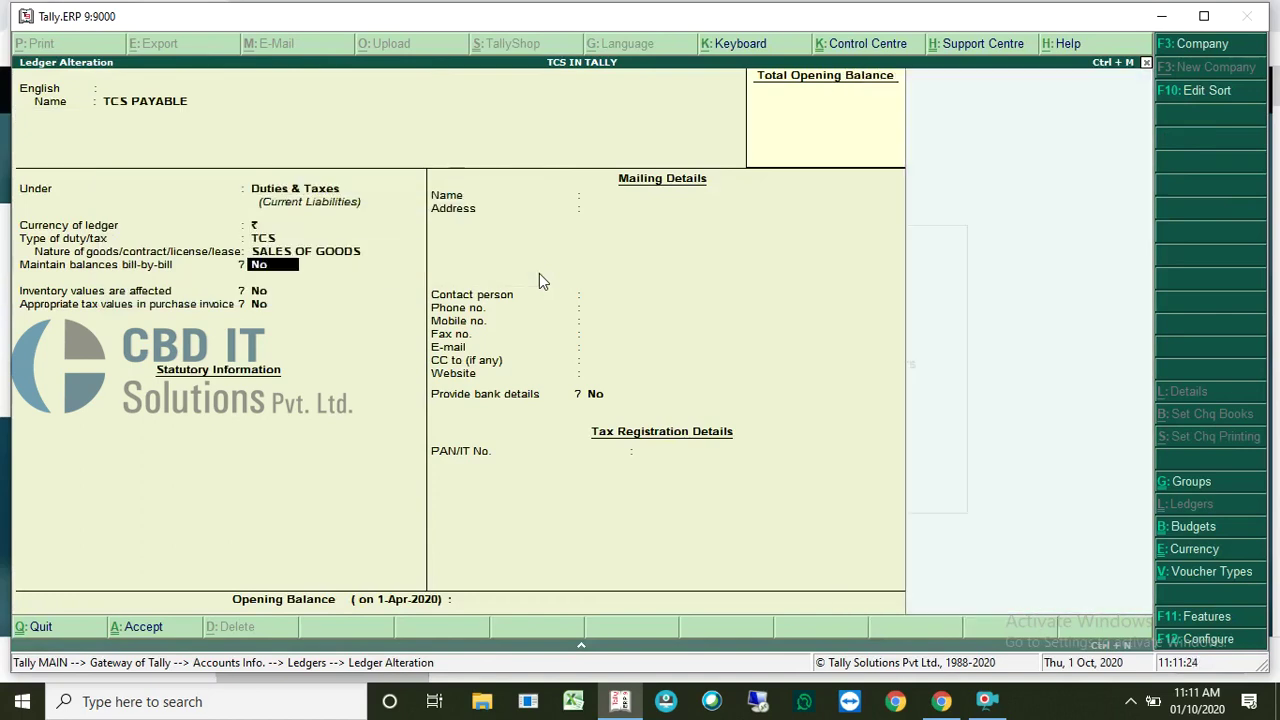
pyautogui.press('Return')
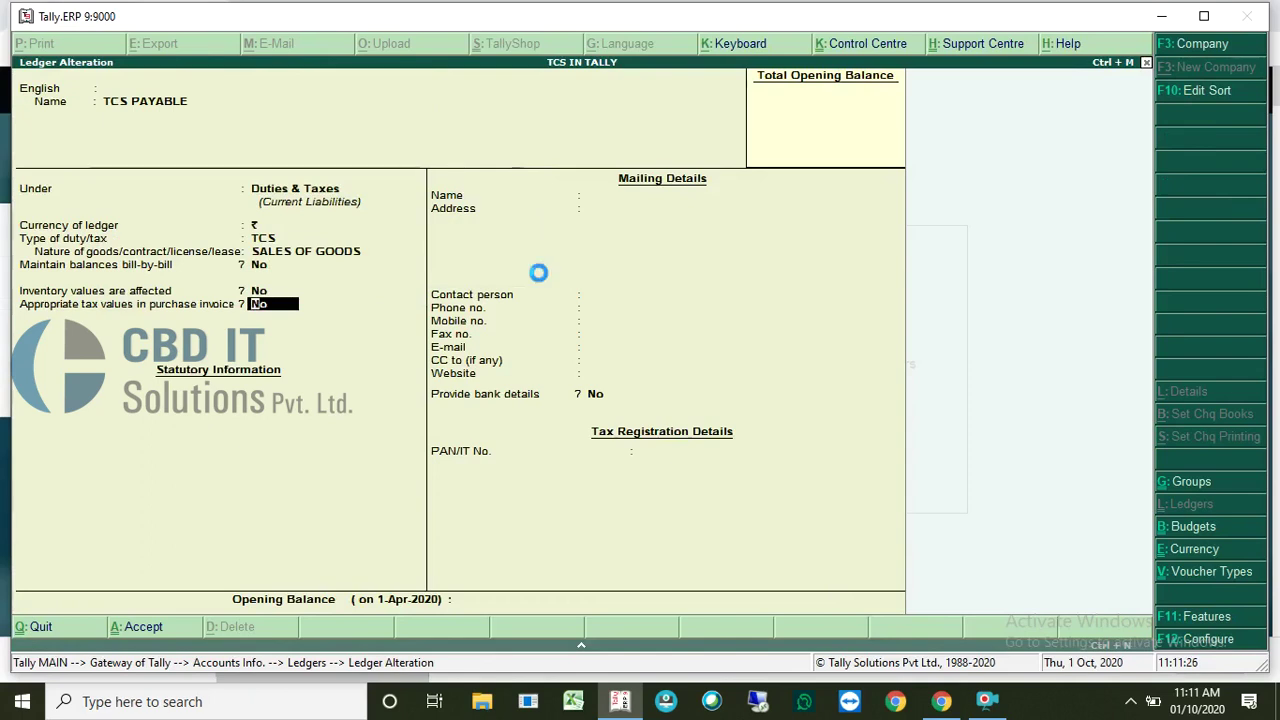
pyautogui.hotkey('ctrl', 'a')
pyautogui.press('Escape')
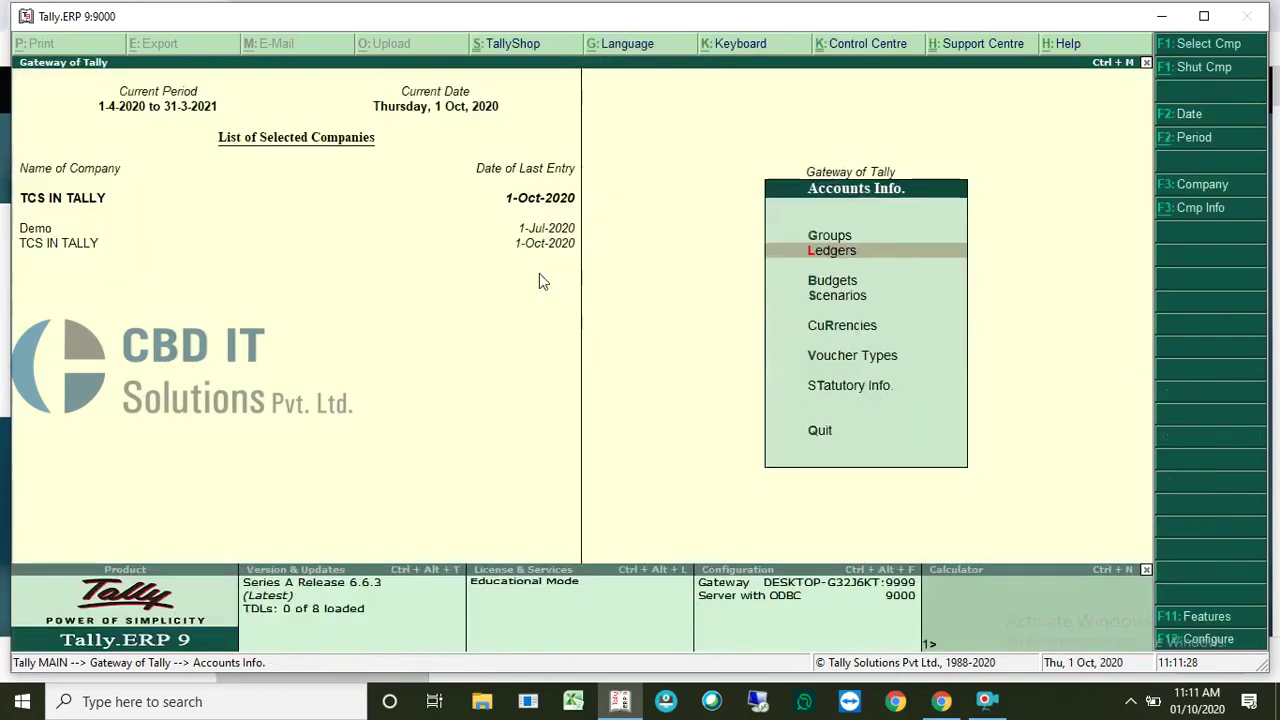
# Step: Open a new sales voucher without a reference number and select DEBTOR as the party account
pyautogui.press('Escape')
pyautogui.press('Down')
pyautogui.press('Down')
pyautogui.press('Return')
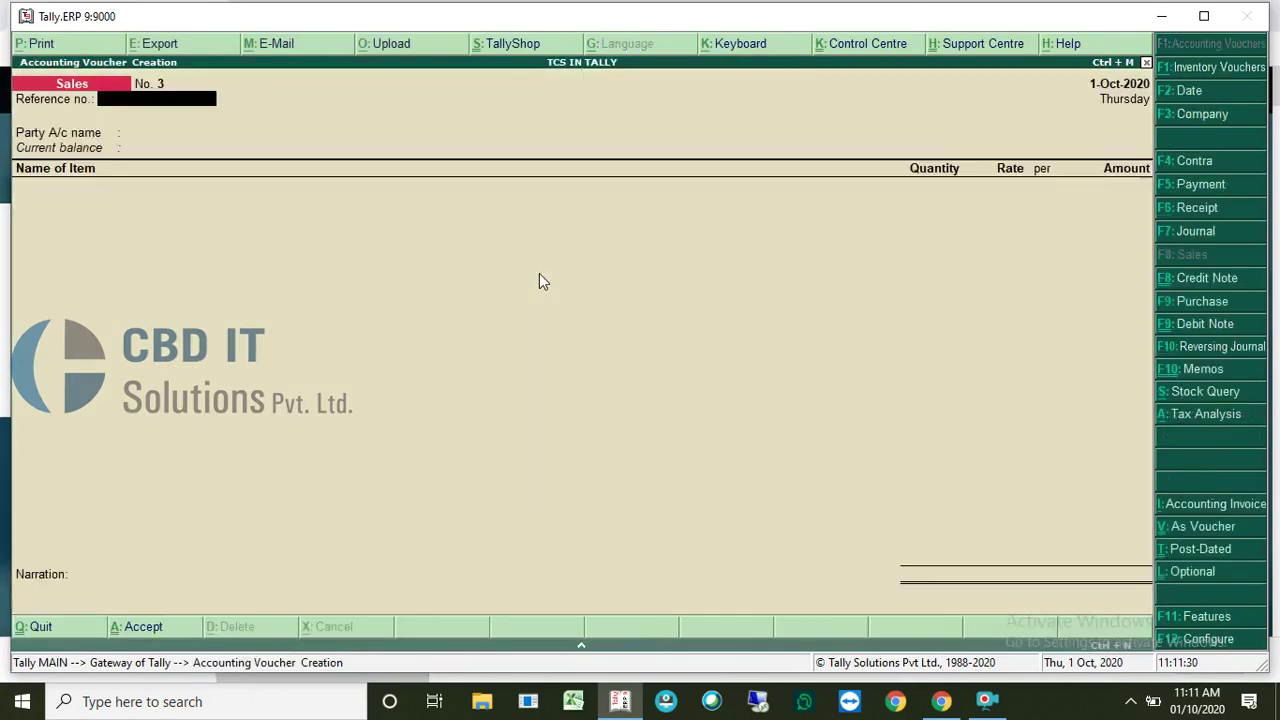
pyautogui.press('Return')
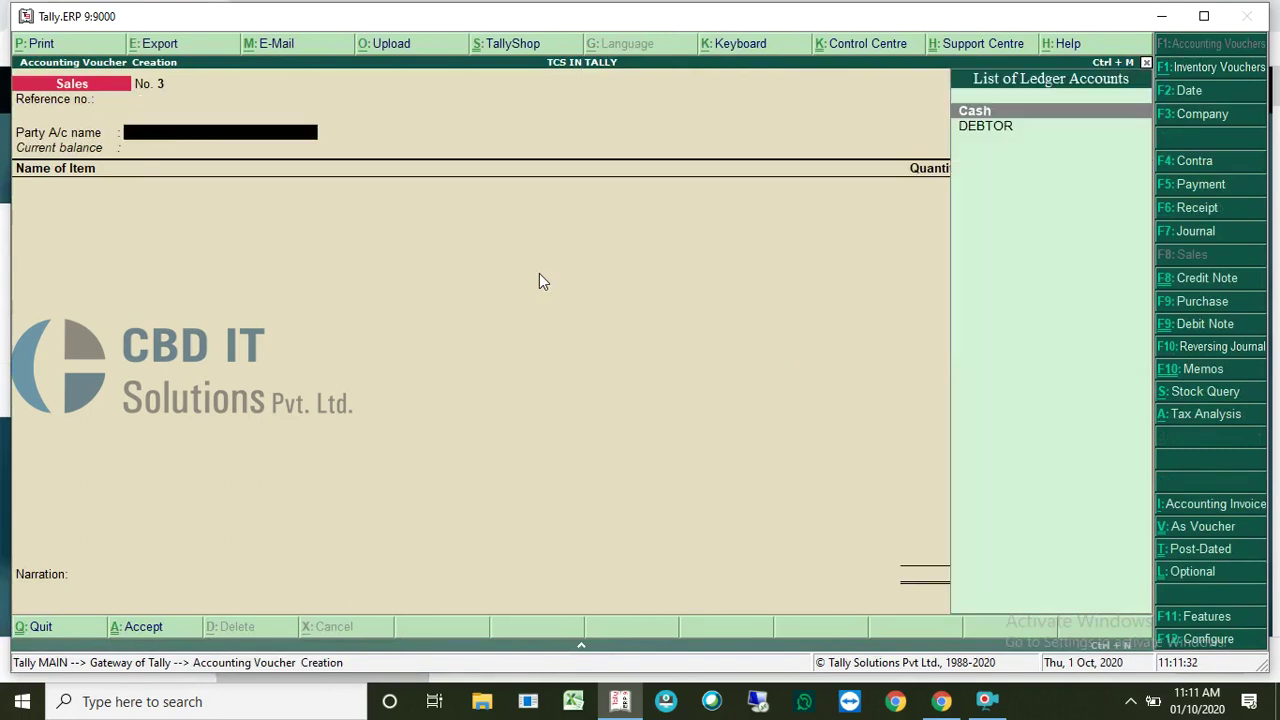
pyautogui.press('Down')
pyautogui.press('Return')
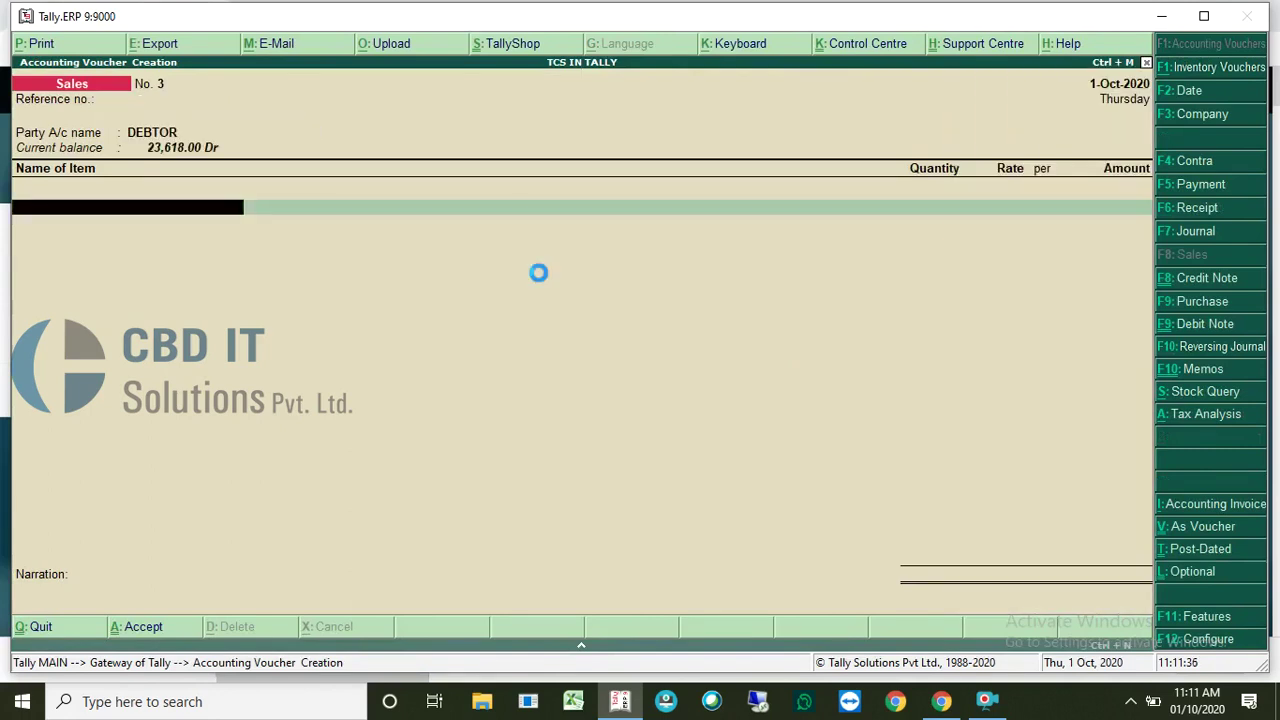
# Step: Start a new stock item named SALE ITEM from the voucher's item line, under Primary with no category, and set its units to no
pyautogui.write('SALE')
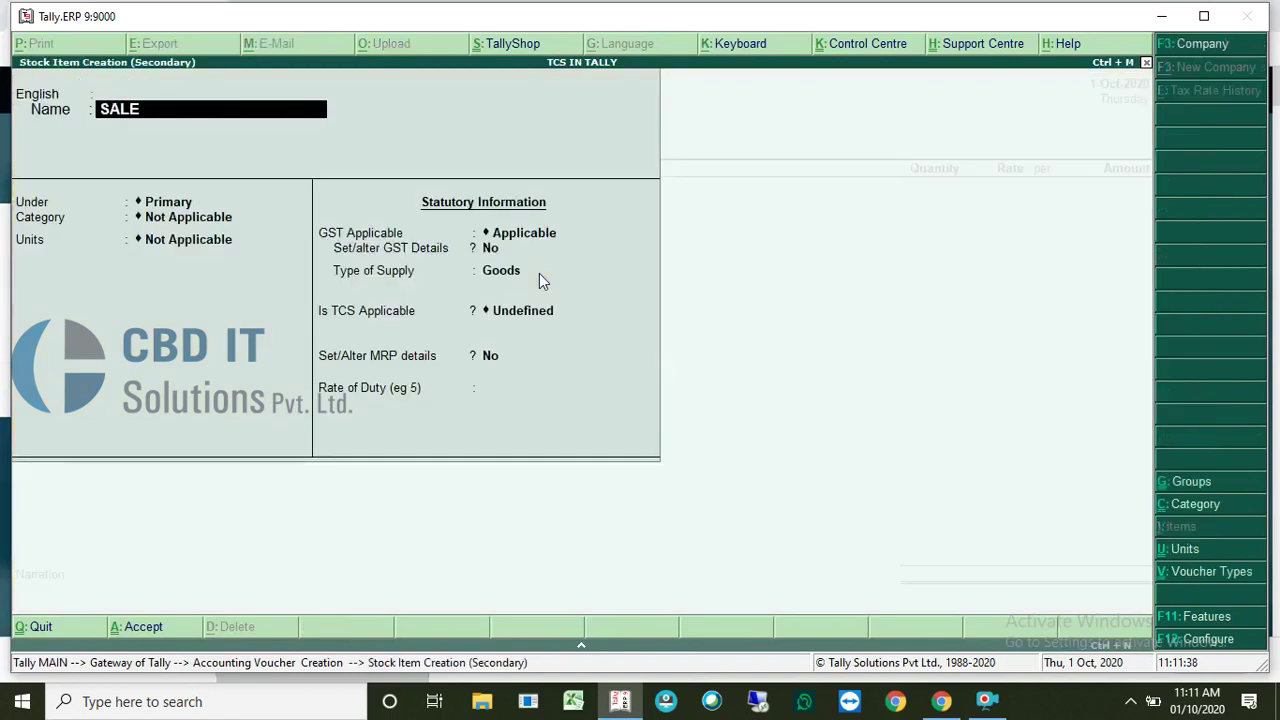
pyautogui.write(' ITEM')
pyautogui.press('Return')
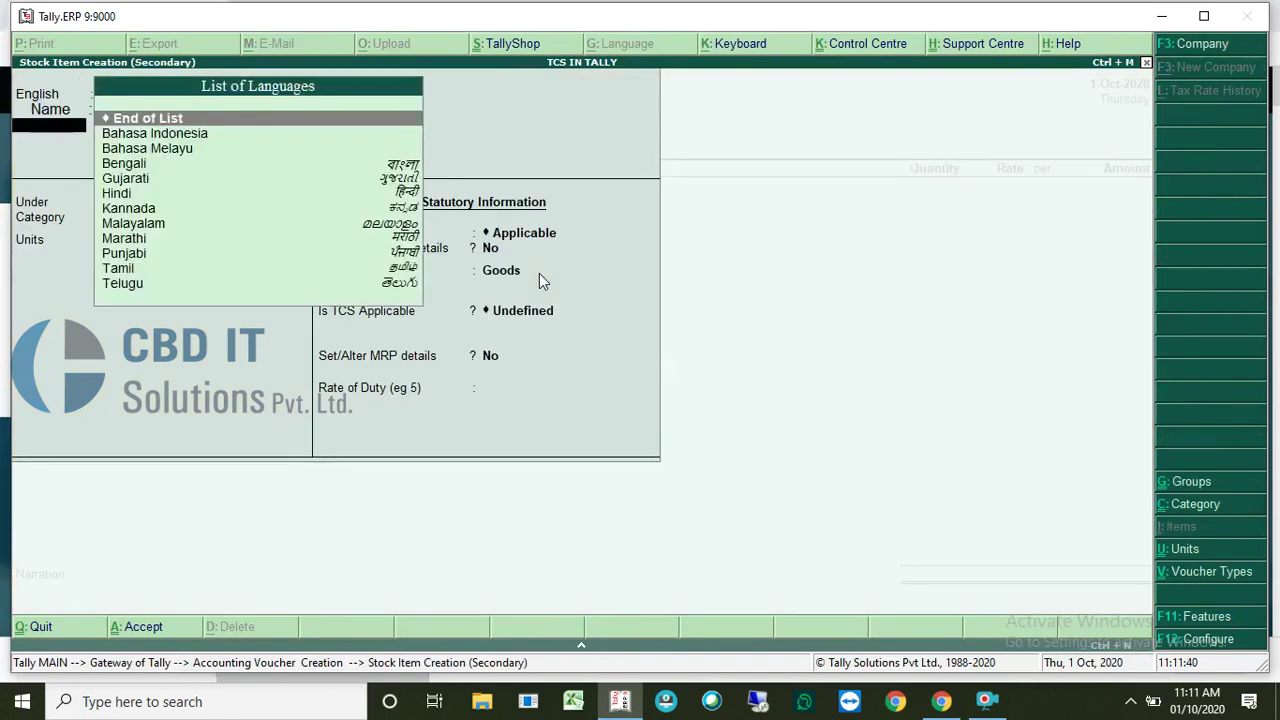
pyautogui.press('Return')
pyautogui.press('Return')
pyautogui.press('Return')
pyautogui.press('Down')
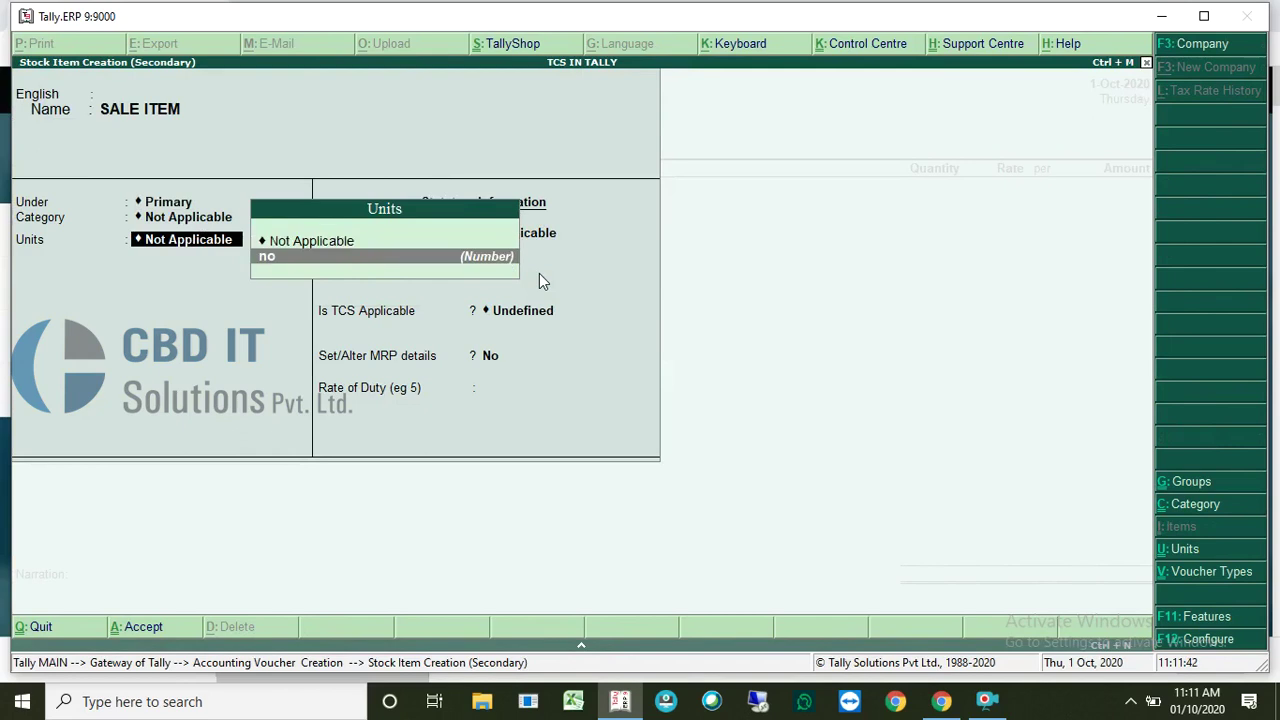
pyautogui.press('Return')
pyautogui.press('Return')
pyautogui.press('Return')
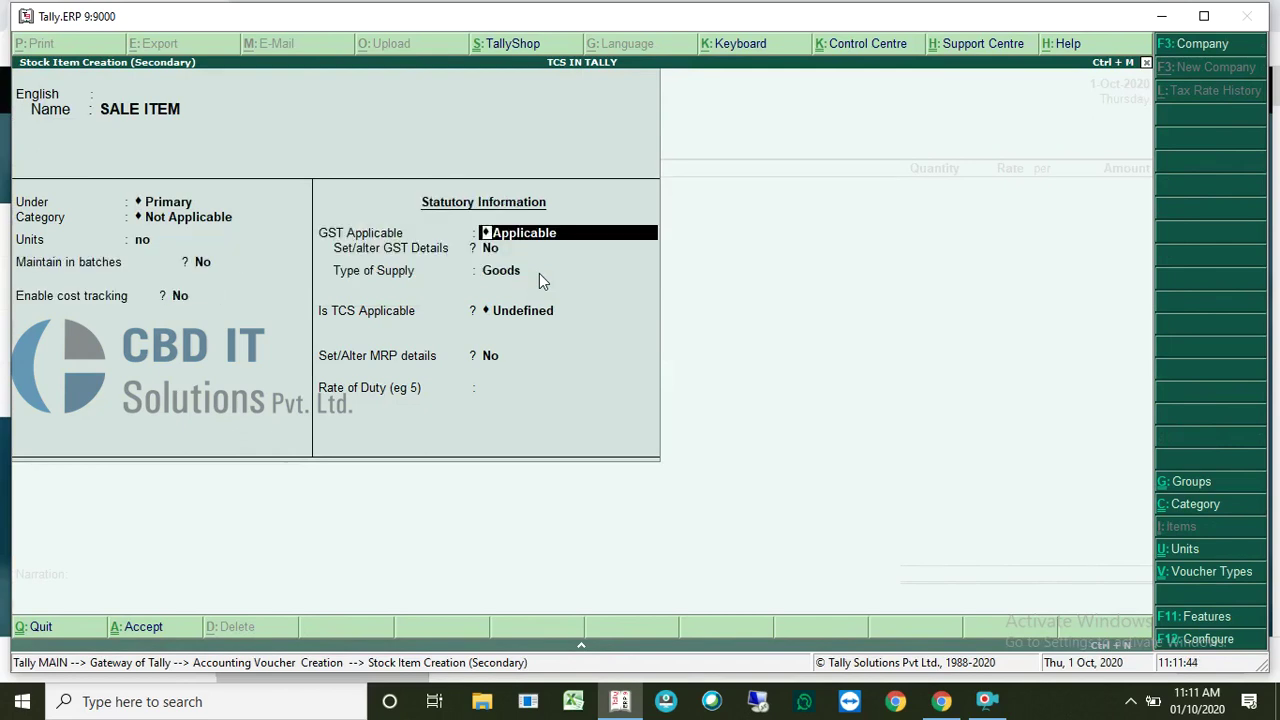
# Step: Make TCS Applicable for SALE ITEM with SALES OF GOODS as its nature of goods, leaving the rate of duty empty
pyautogui.press('Return')
pyautogui.press('Return')
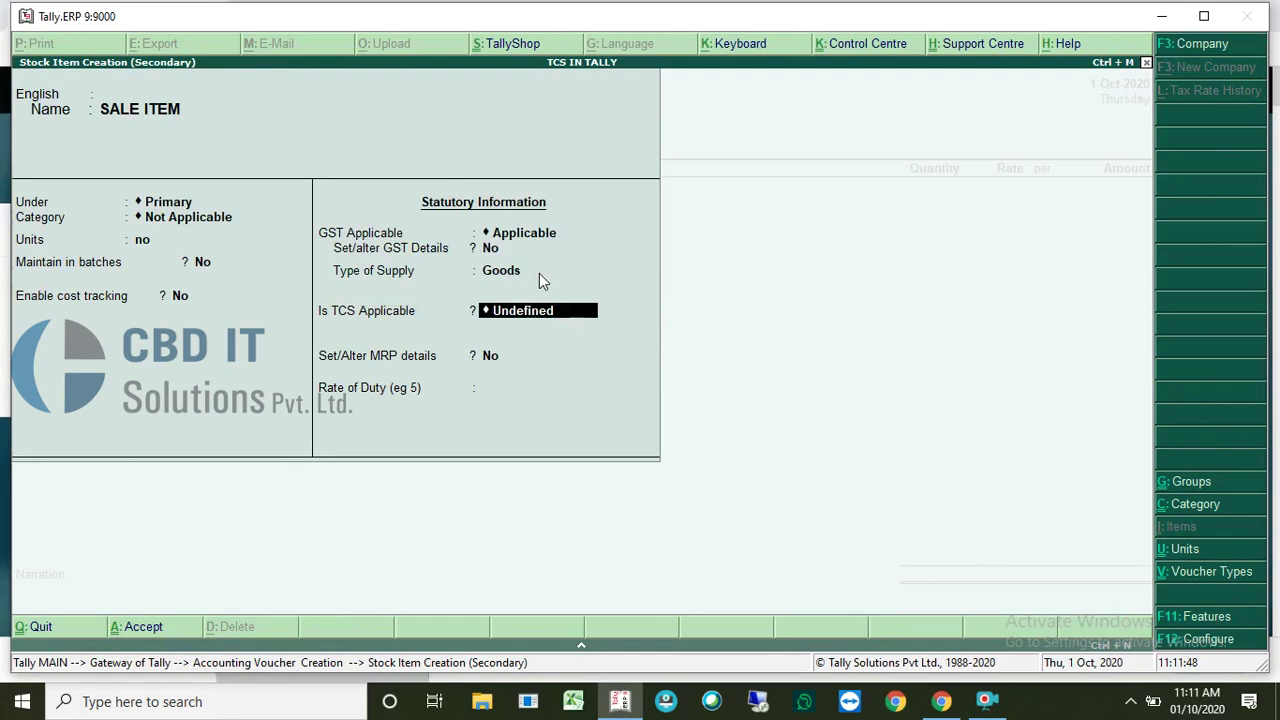
pyautogui.write('APP')
pyautogui.press('Return')
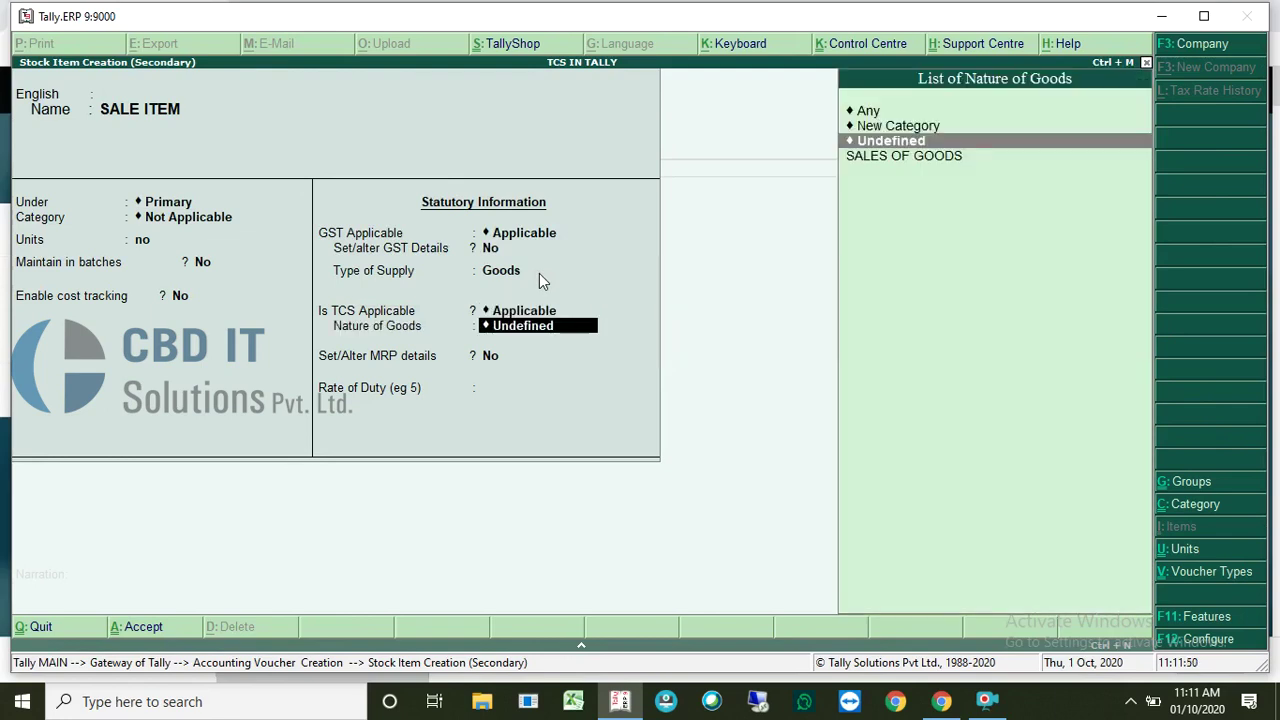
pyautogui.press('Down')
pyautogui.press('Return')
pyautogui.press('Return')
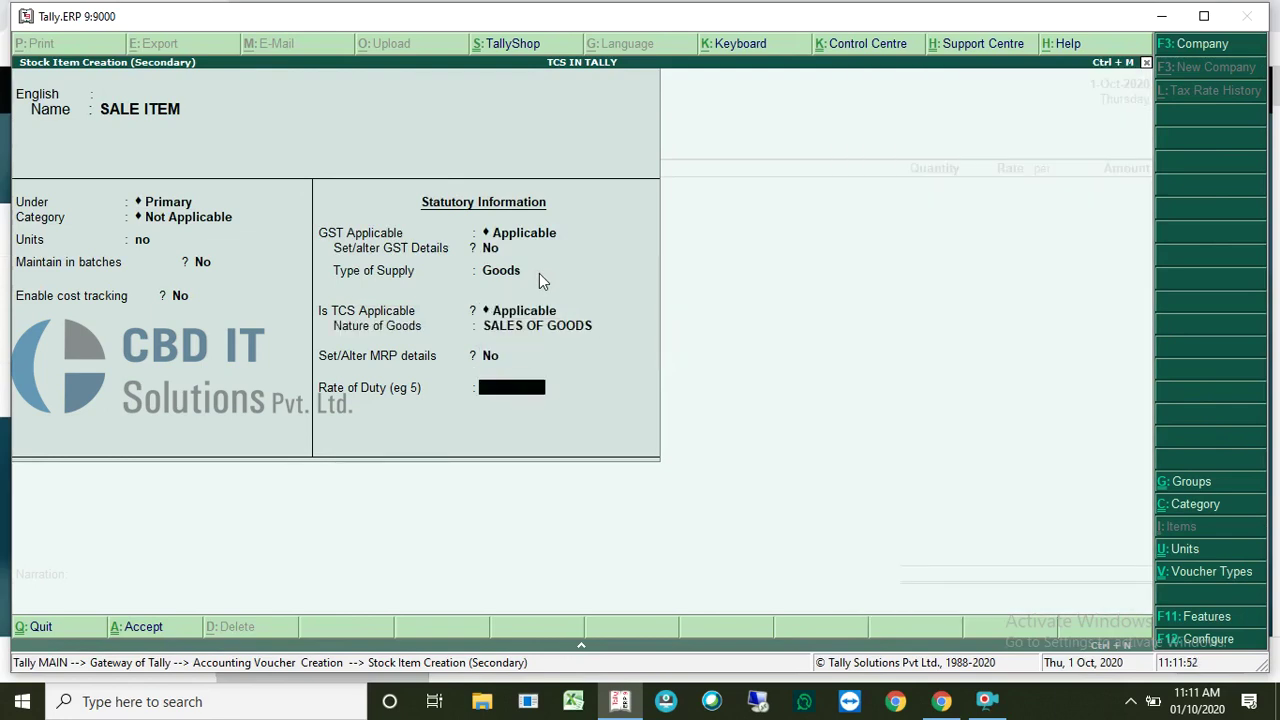
pyautogui.press('Return')
pyautogui.press('Escape')
# Step: Enable GST details for SALE ITEM, keeping the calculation type On Value and setting the taxability to Taxable
pyautogui.press('Up')
pyautogui.press('Up')
pyautogui.press('Up')
pyautogui.press('Up')
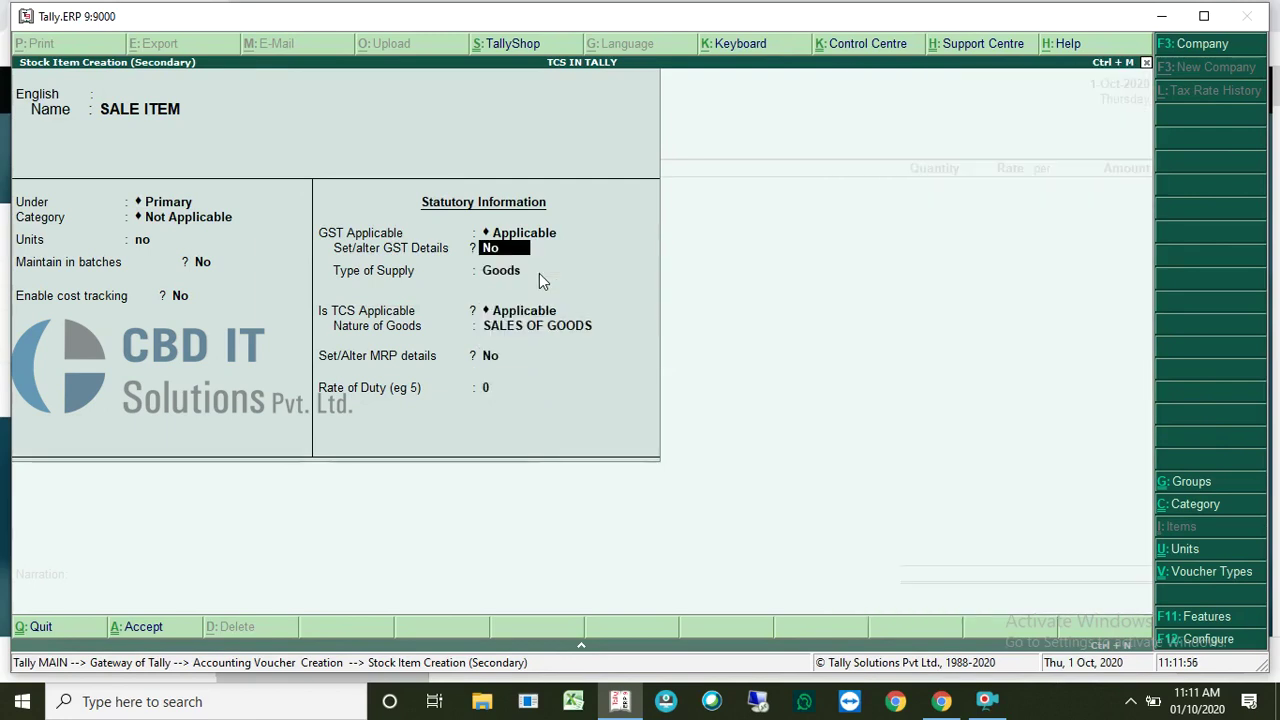
pyautogui.press('y')
pyautogui.press('Return')
pyautogui.press('Return')
pyautogui.press('Return')
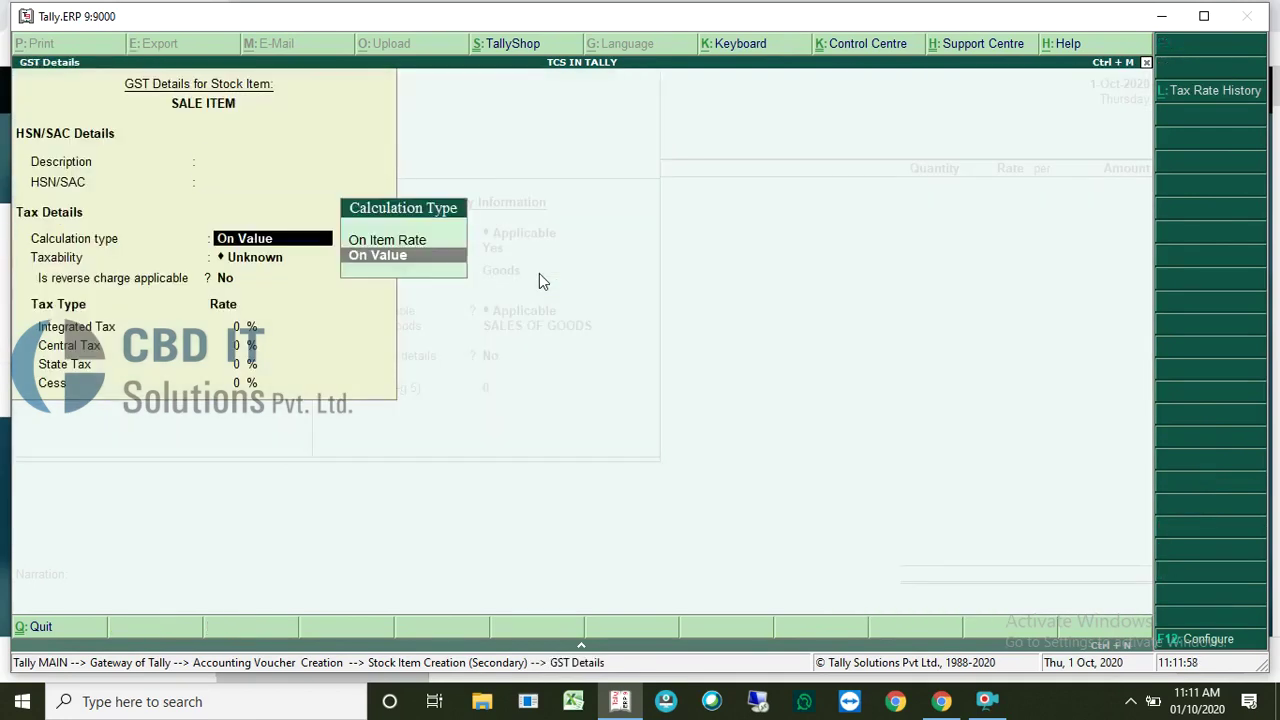
pyautogui.press('Return')
pyautogui.press('Down')
pyautogui.press('Down')
pyautogui.press('Down')
pyautogui.press('Return')
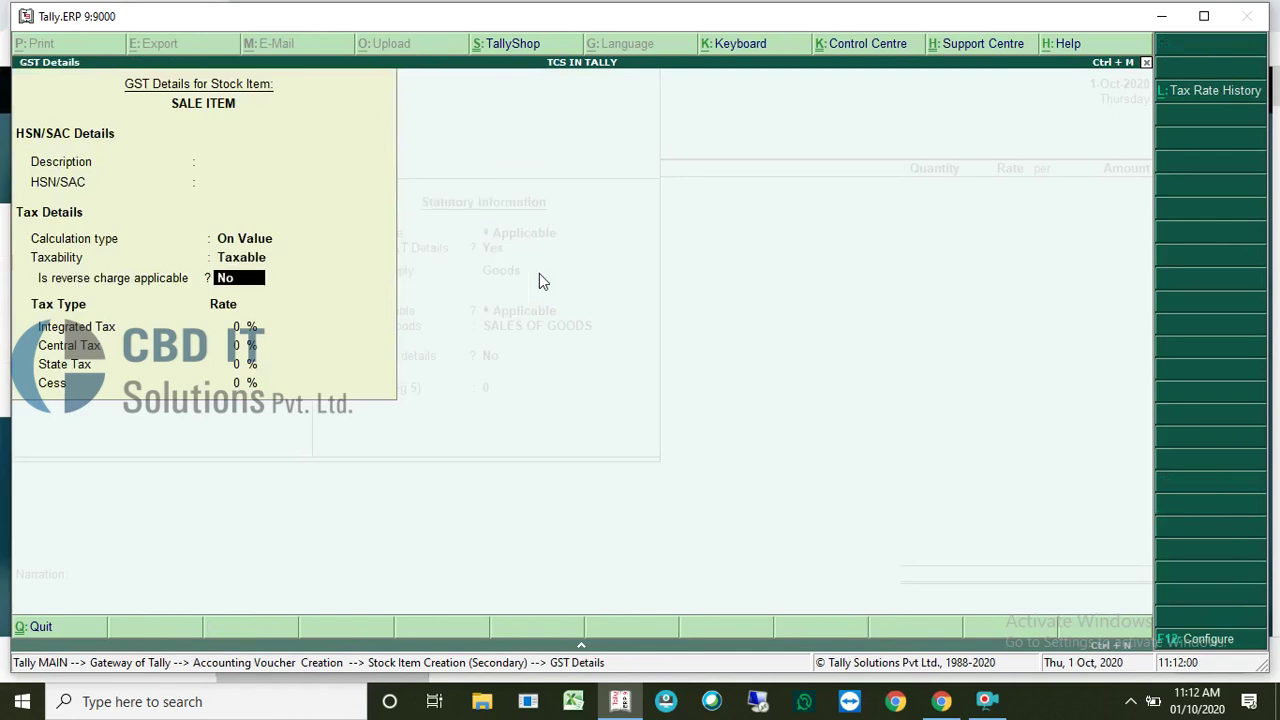
# Step: Set SALE ITEM's integrated tax rate to 18% without reverse charge and save the stock item
pyautogui.press('Return')
pyautogui.press('Return')
pyautogui.press('Return')
pyautogui.press('Return')
pyautogui.press('Return')
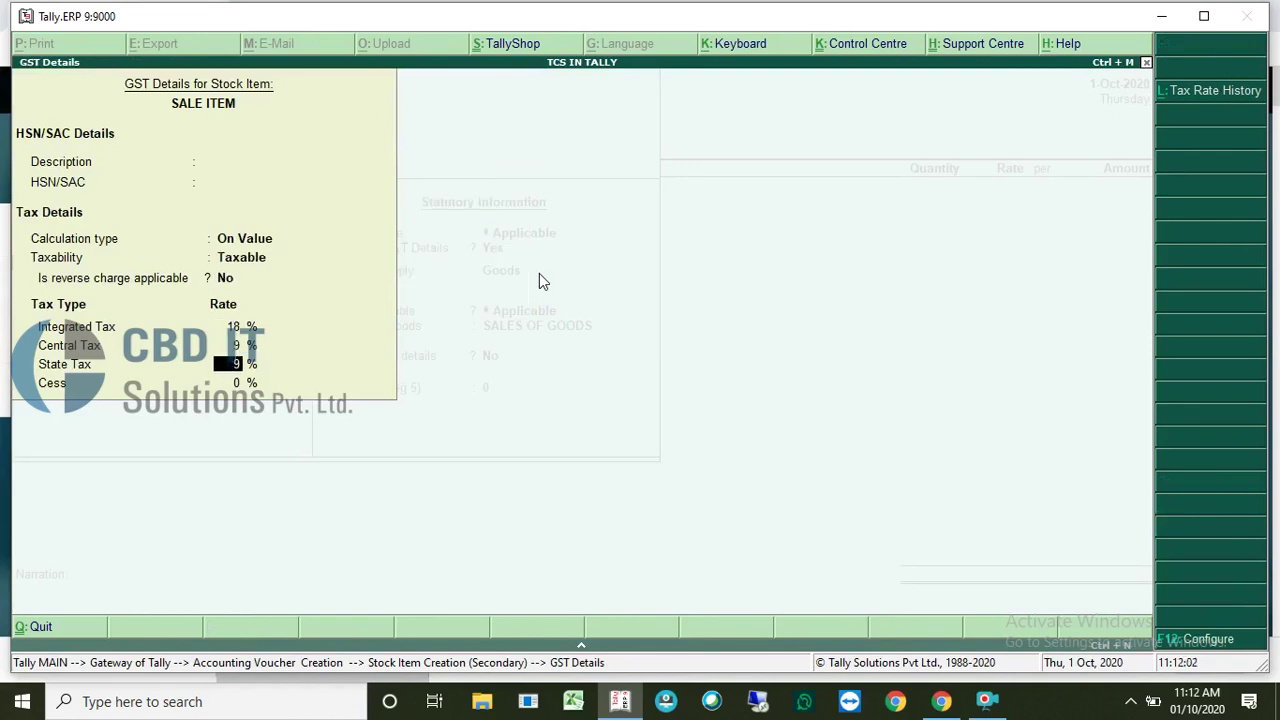
pyautogui.press('Return')
pyautogui.press('Return')
pyautogui.press('Return')
pyautogui.press('Return')
pyautogui.press('Return')
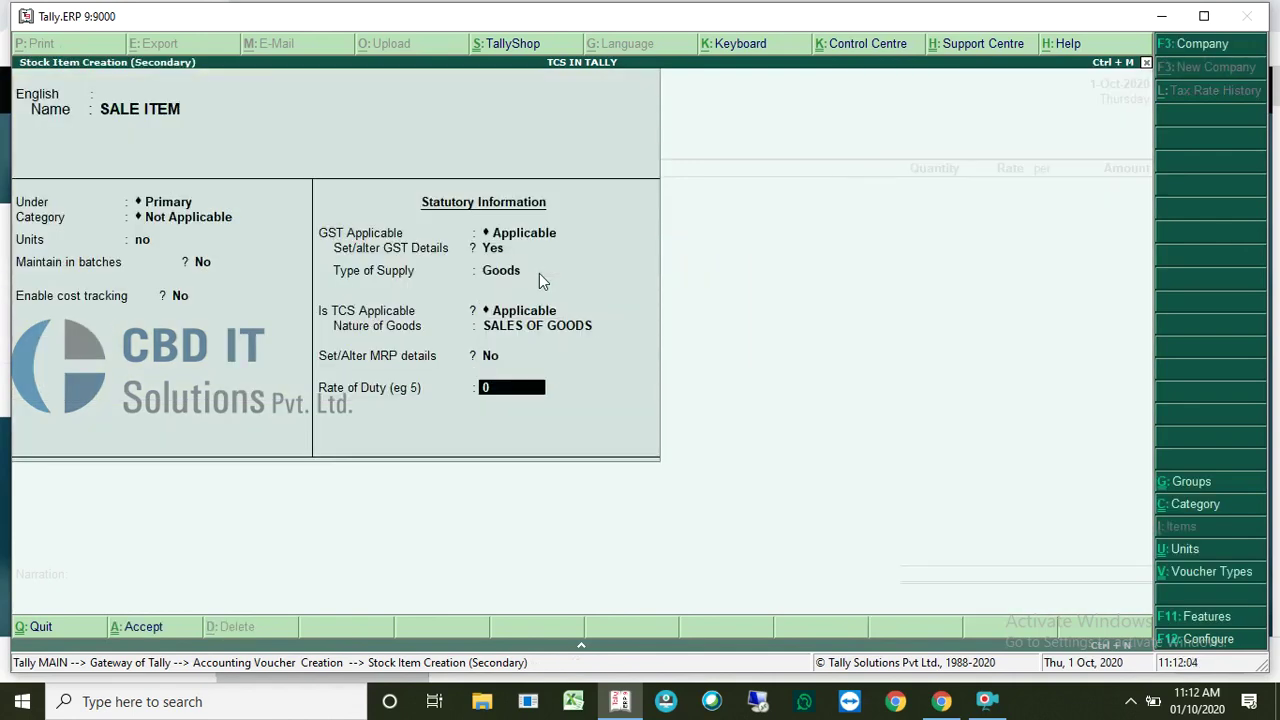
pyautogui.press('Return')
pyautogui.press('Return')
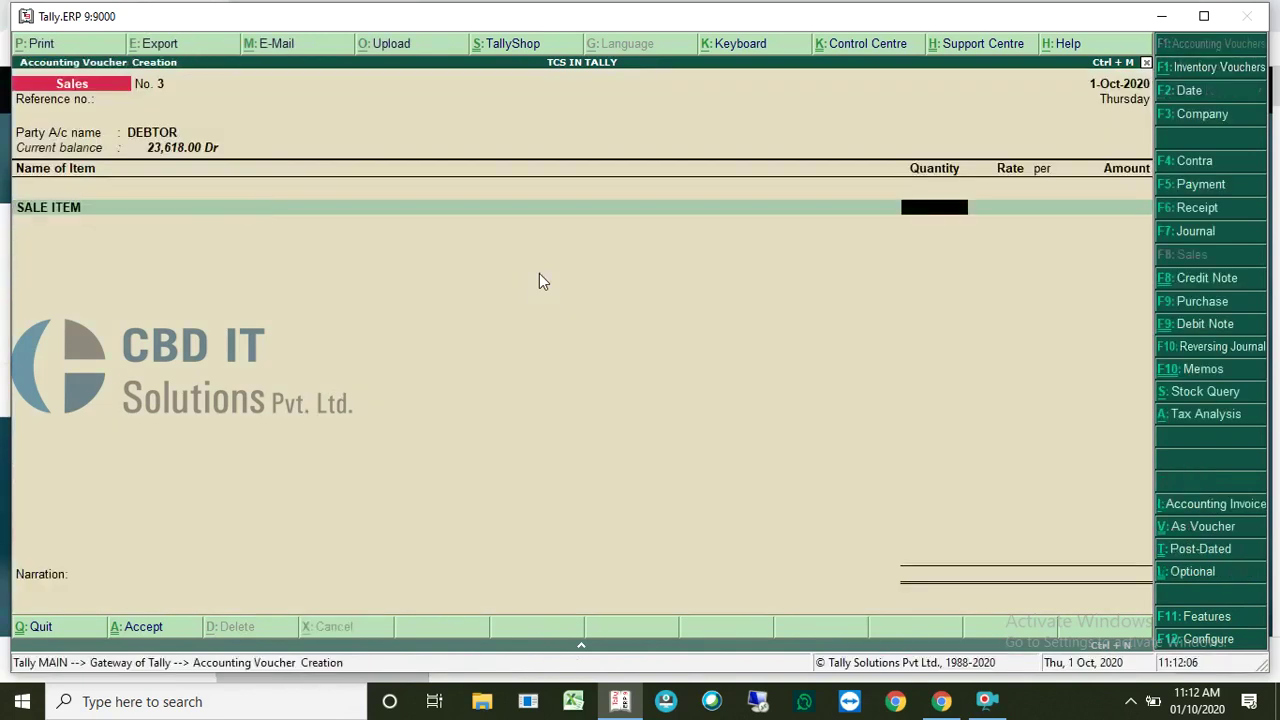
# Step: Enter a quantity of 10 and a rate of 1000 for SALE ITEM and allocate the amount to the SALES ledger
pyautogui.write('10')
pyautogui.press('Return')
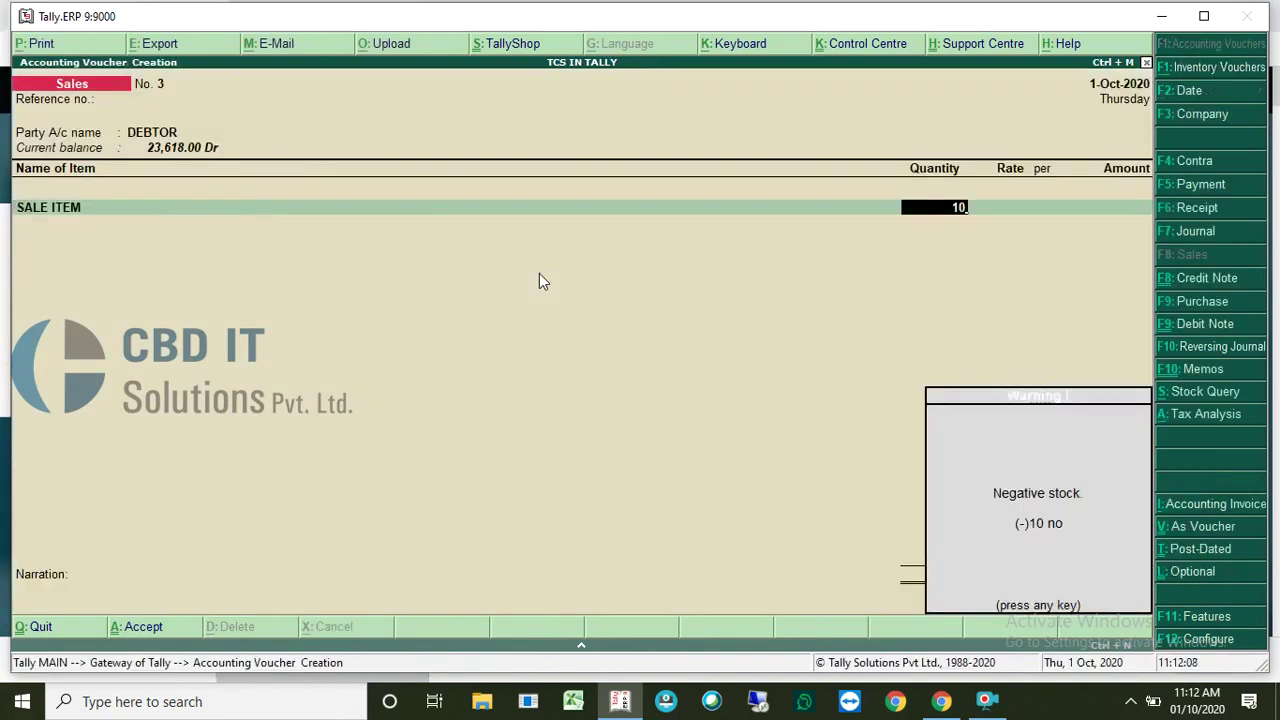
pyautogui.press('Return')
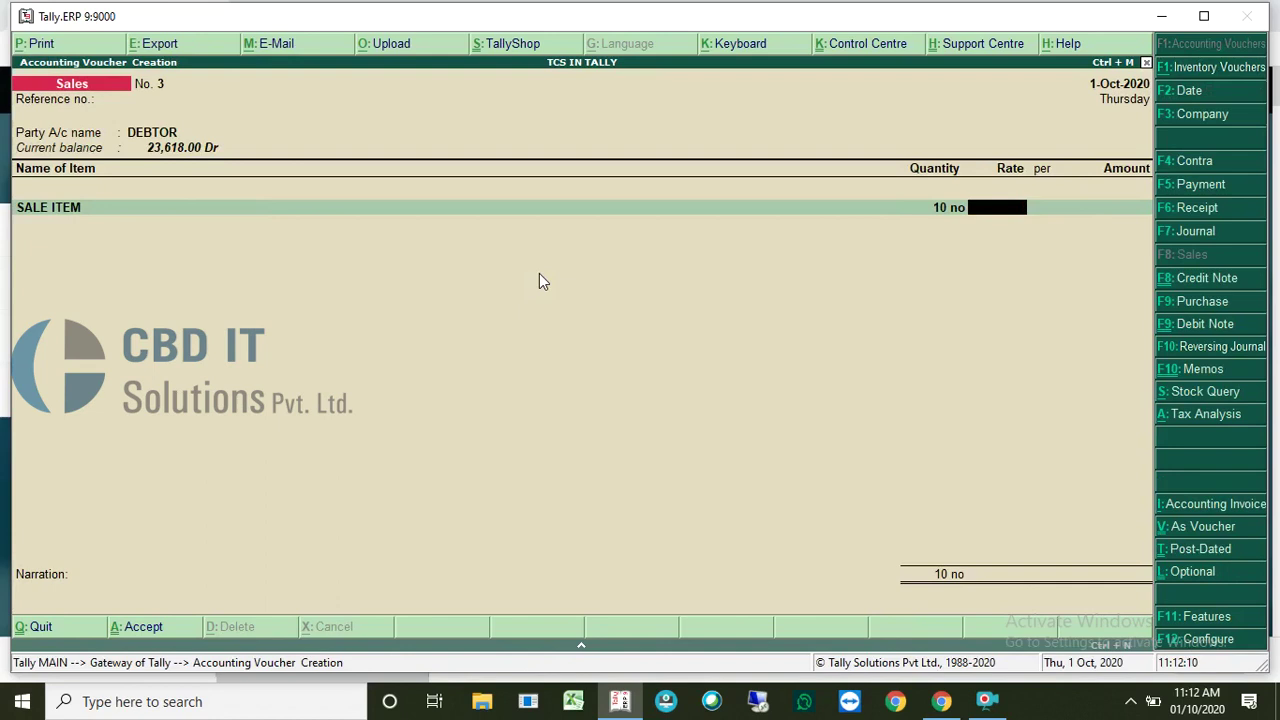
pyautogui.write('1000')
pyautogui.press('Return')
pyautogui.press('Return')
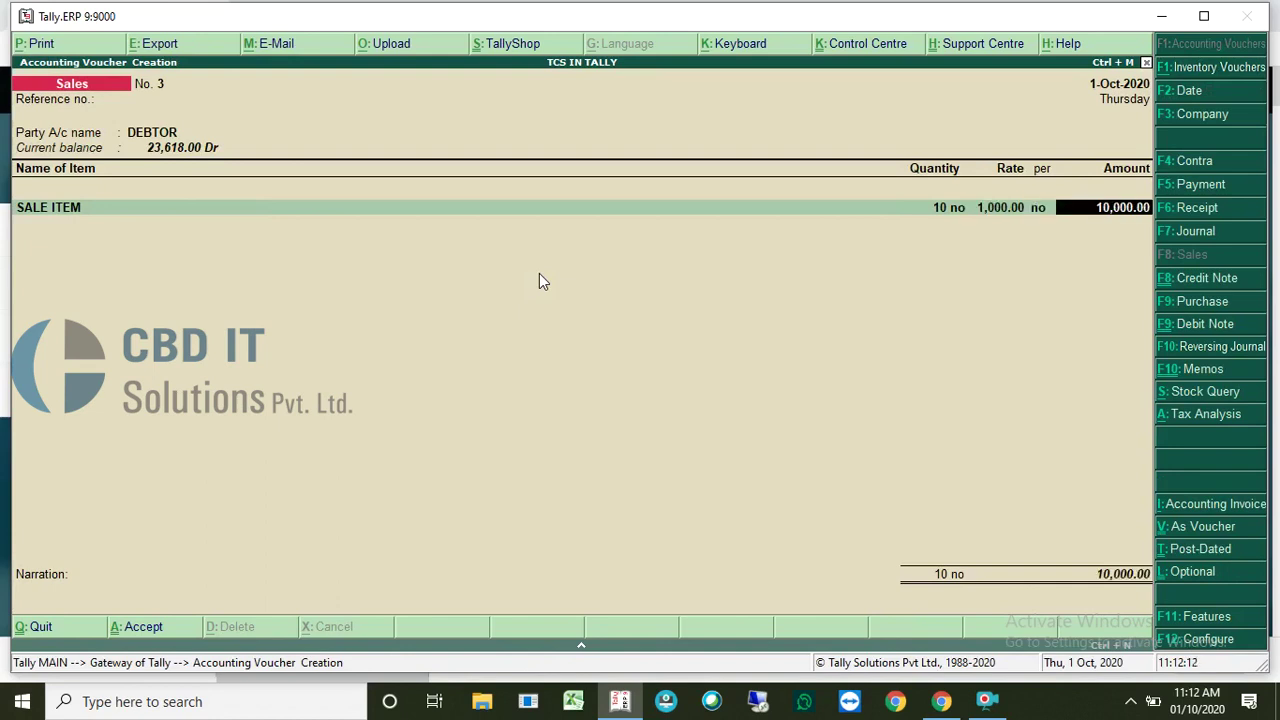
pyautogui.press('Return')
pyautogui.write('SALE')
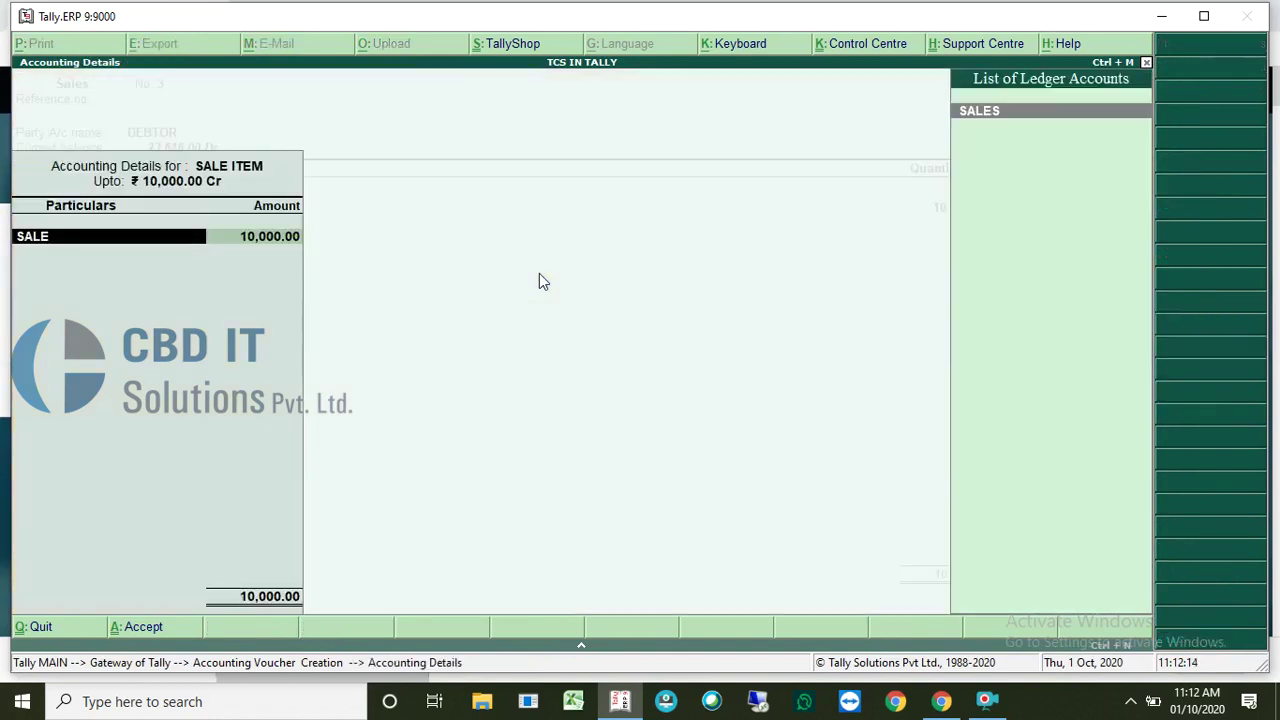
pyautogui.press('Return')
pyautogui.press('Return')
pyautogui.press('Return')
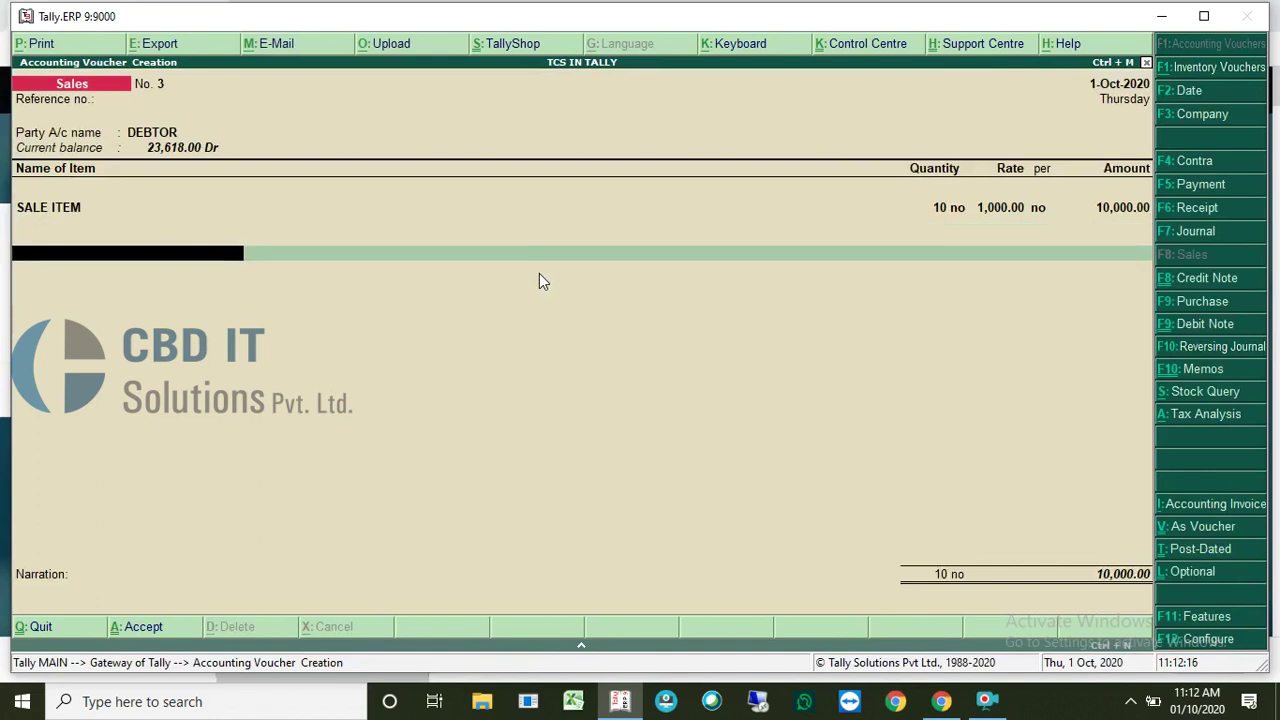
# Step: Add the CGST, SGST and TCS PAYABLE ledgers to the sales voucher without any ledger descriptions
pyautogui.write('CGS')
pyautogui.press('Return')
pyautogui.press('Return')
pyautogui.press('Return')
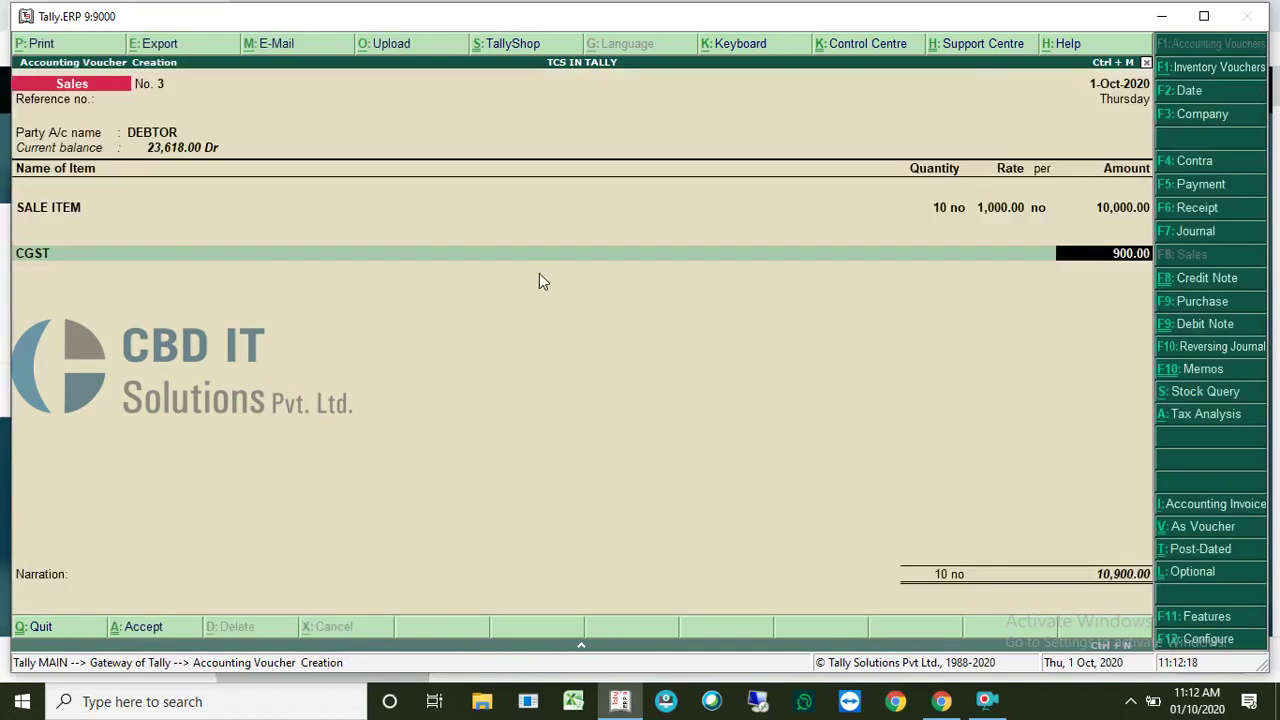
pyautogui.write('SGST')
pyautogui.press('Return')
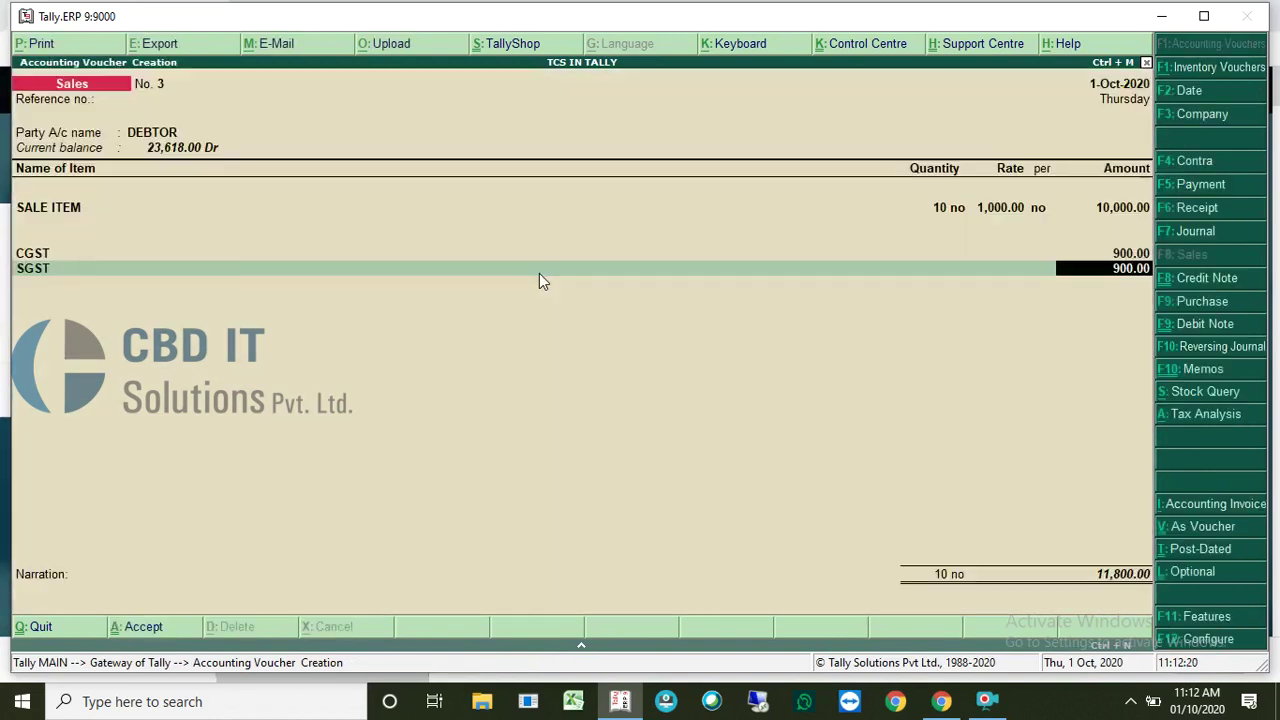
pyautogui.press('Return')
pyautogui.write('TCS')
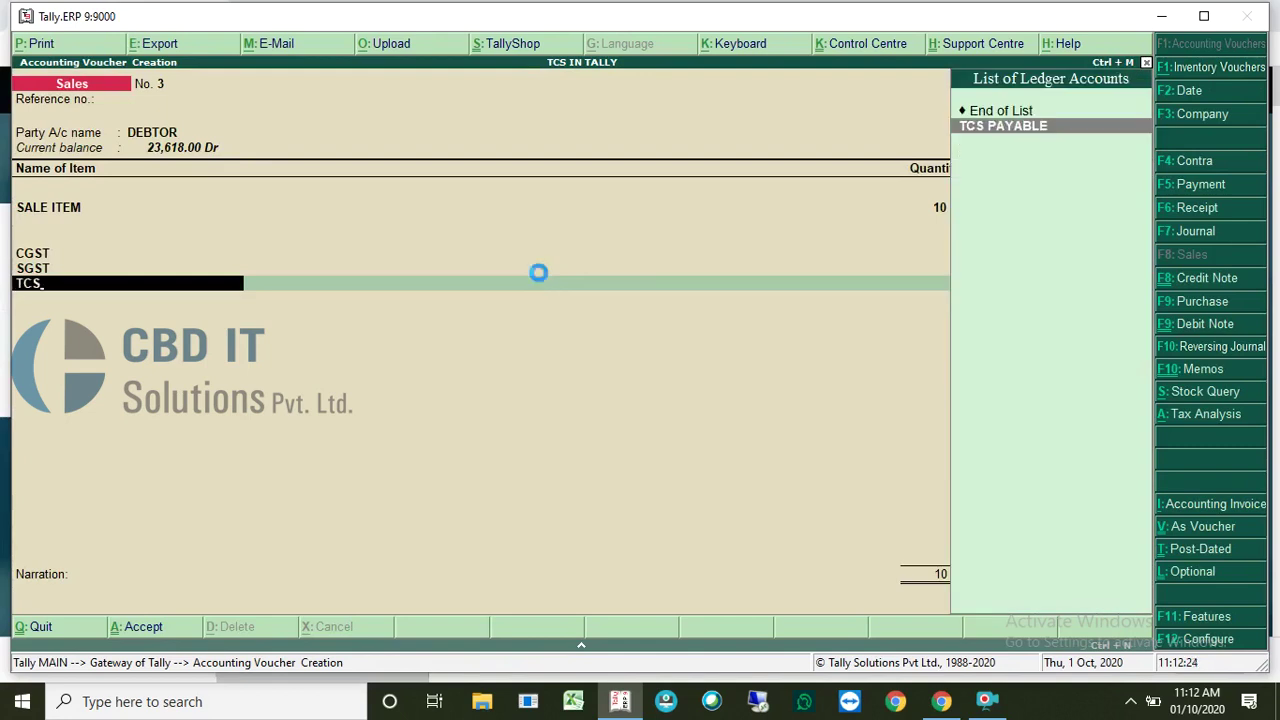
pyautogui.press('Return')
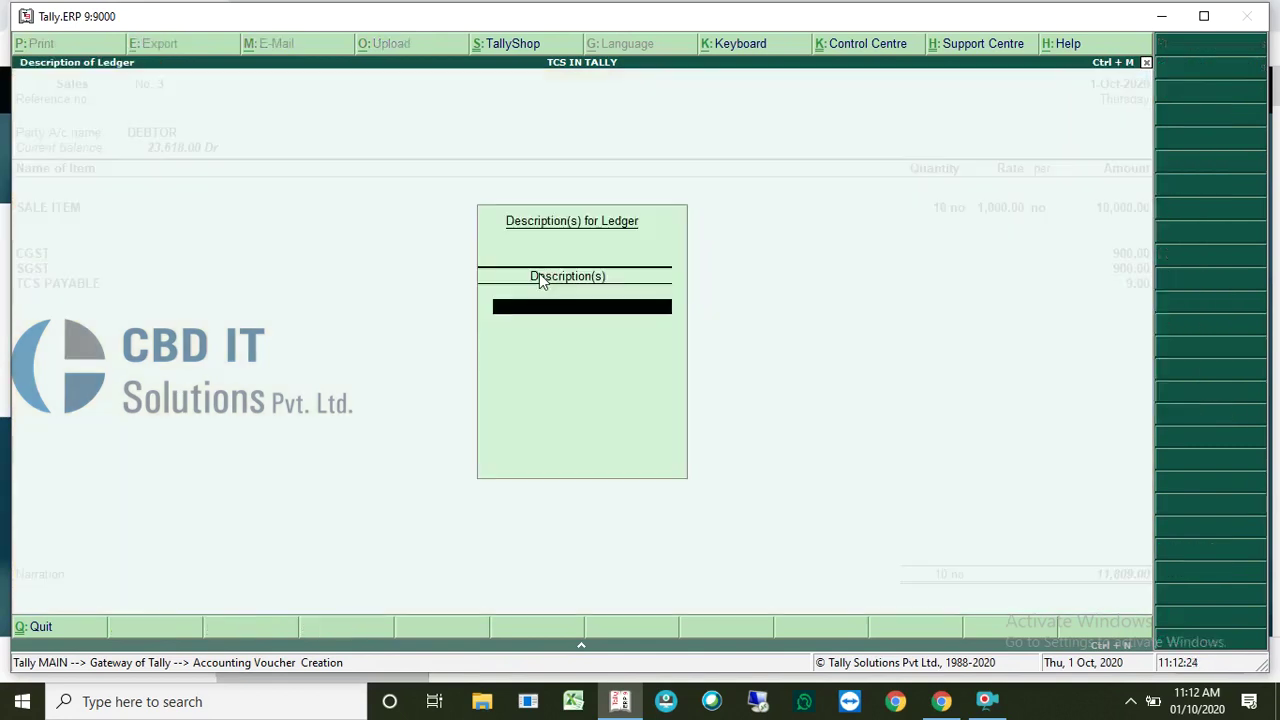
pyautogui.press('Return')
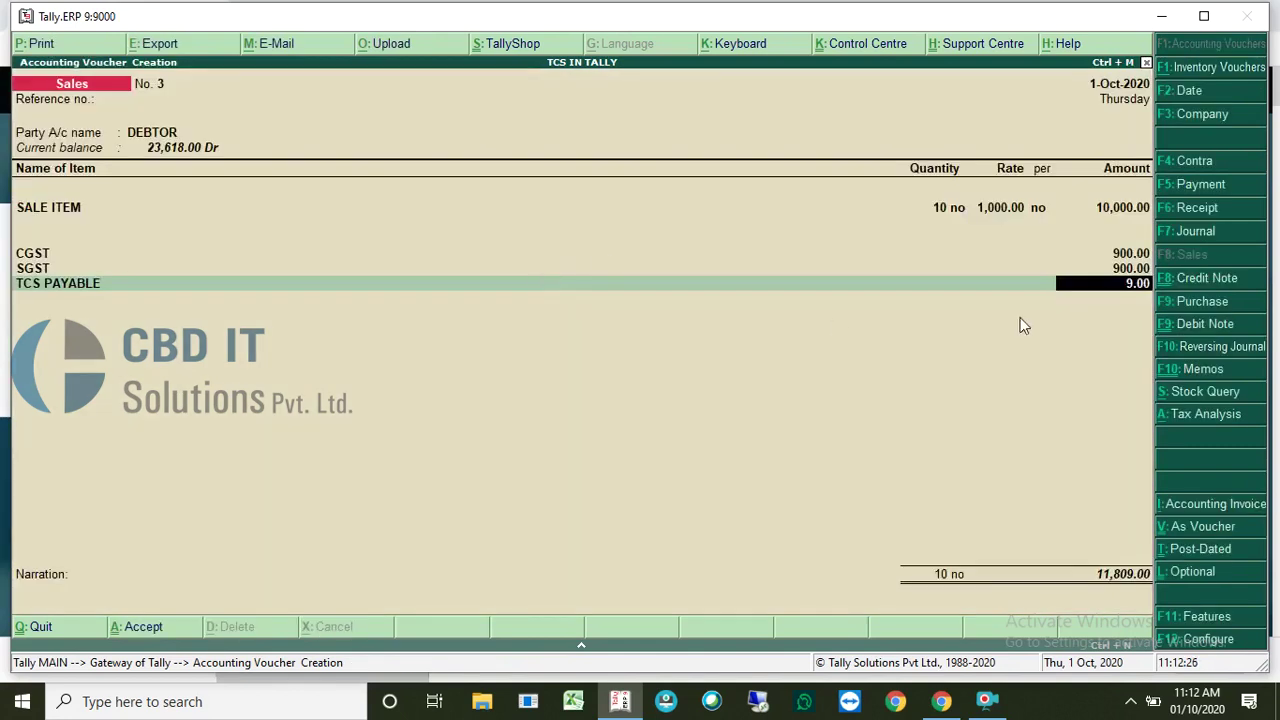
# Step: Examine the voucher's tax analysis in detailed view for the GST and TCS calculation, and return to the voucher
pyautogui.click(1190, 416)
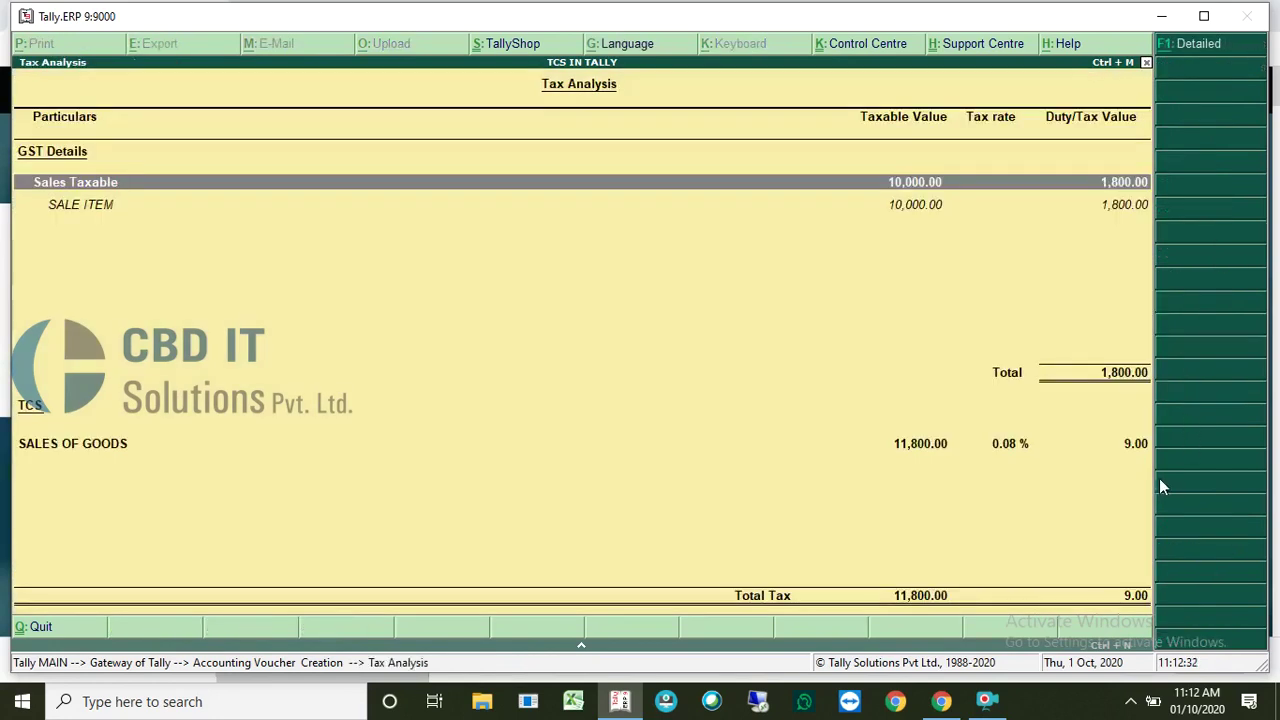
pyautogui.hotkey('alt', 'F1')
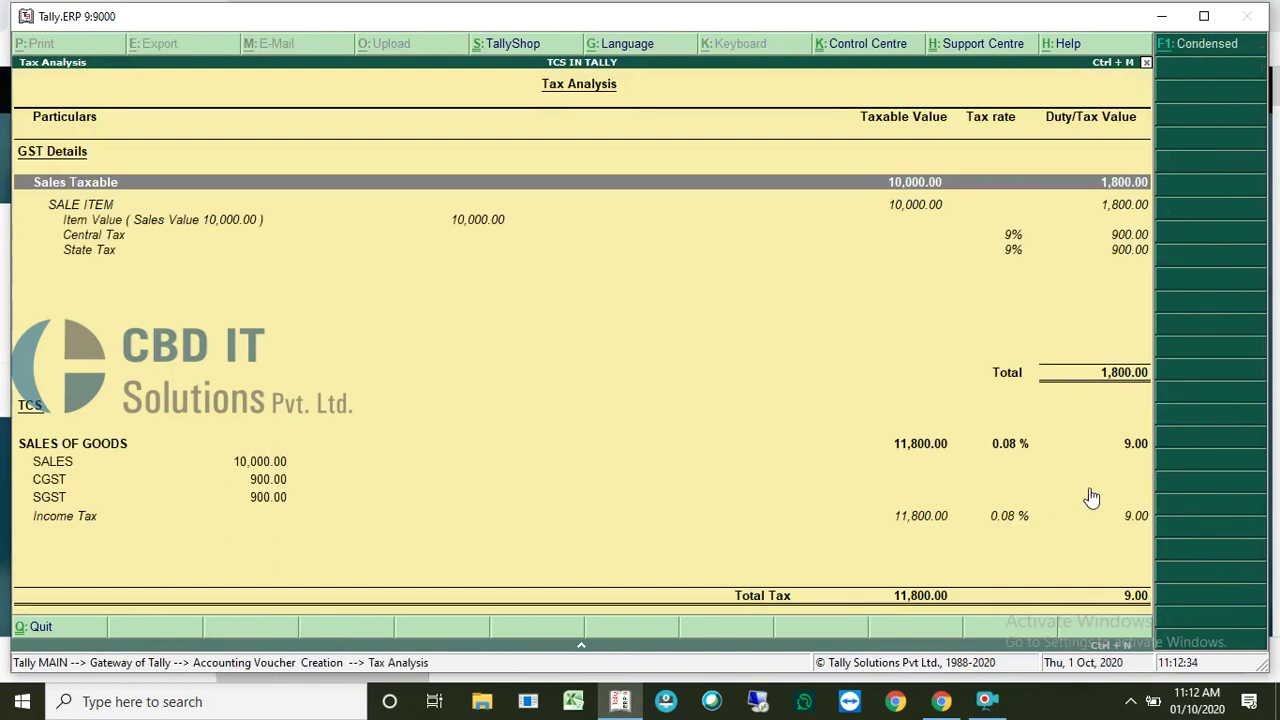
pyautogui.press('Escape')
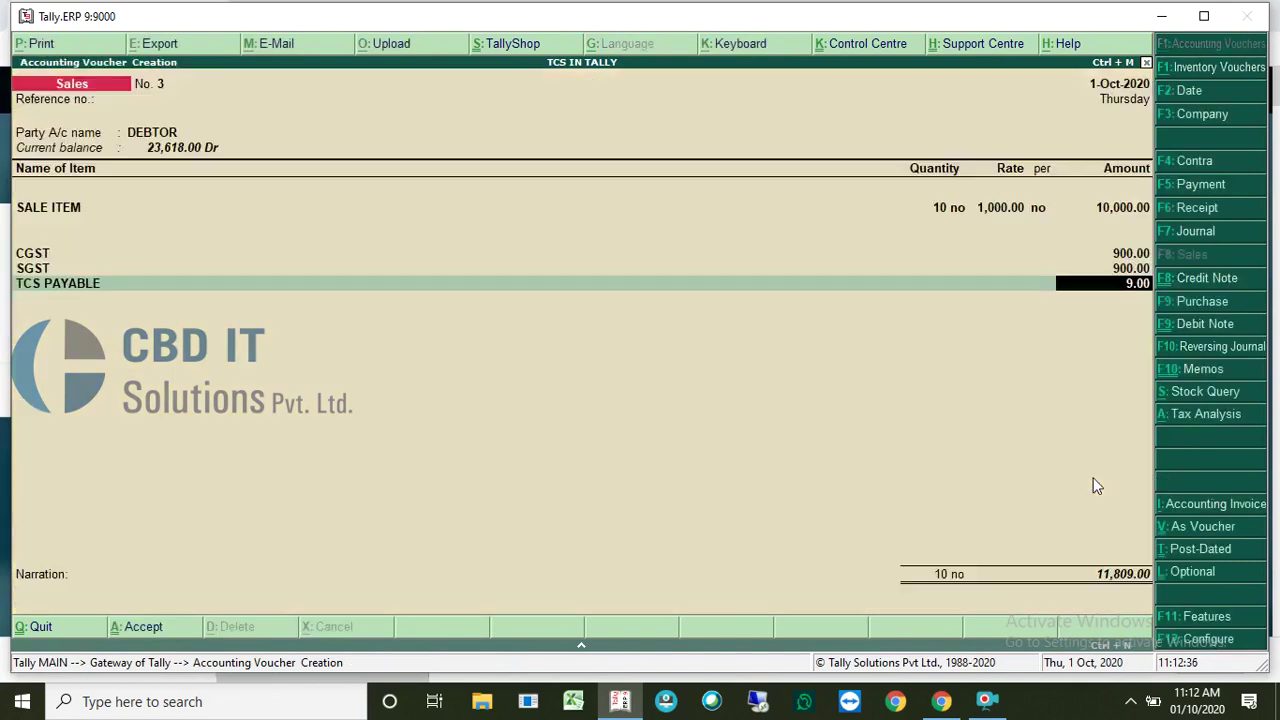
# Step: End the sales voucher's ledger entries, leave the narration blank and proceed to accepting the voucher
pyautogui.press('Return')
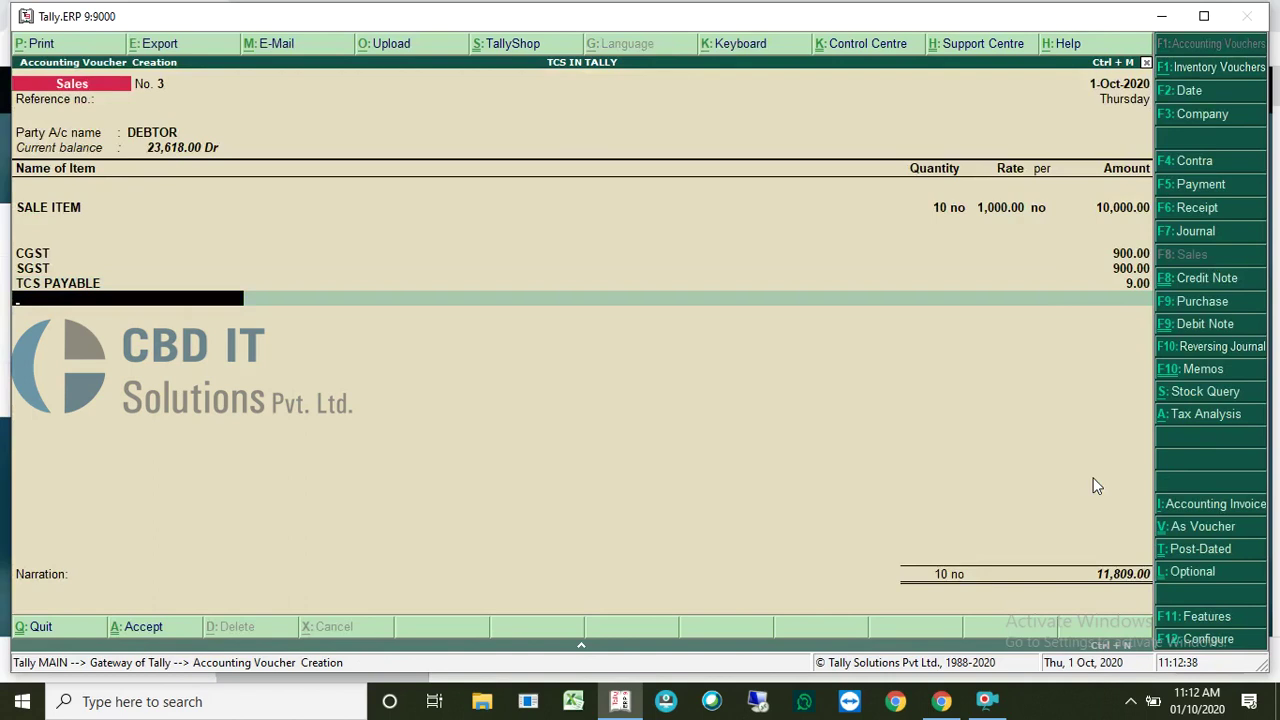
pyautogui.press('Return')
pyautogui.press('Return')
pyautogui.press('Return')
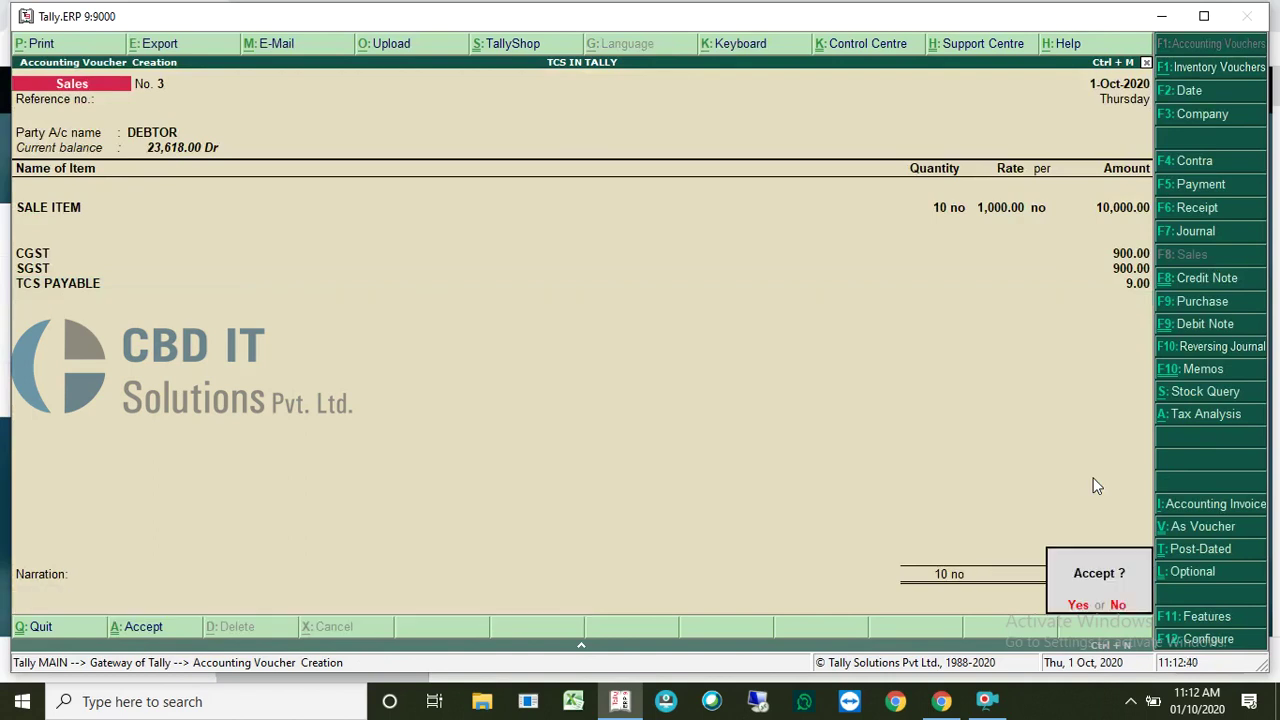